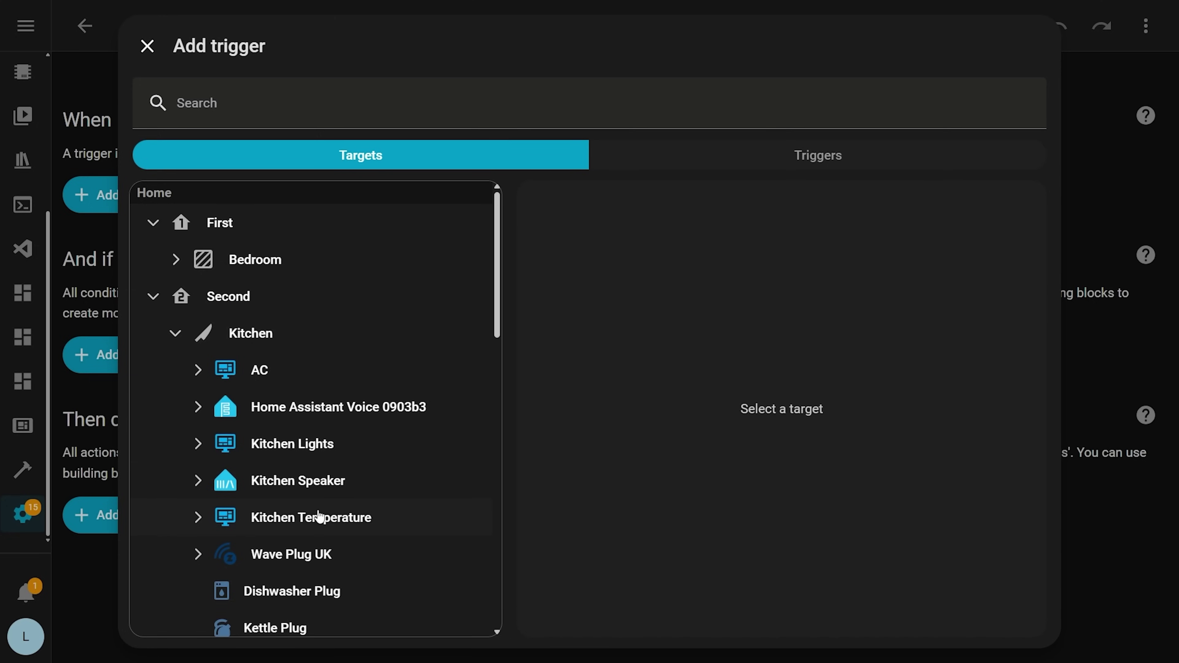
Step: Scroll through the Kitchen area's devices in the trigger picker's Targets list
scroll(318, 517, "down", 4)
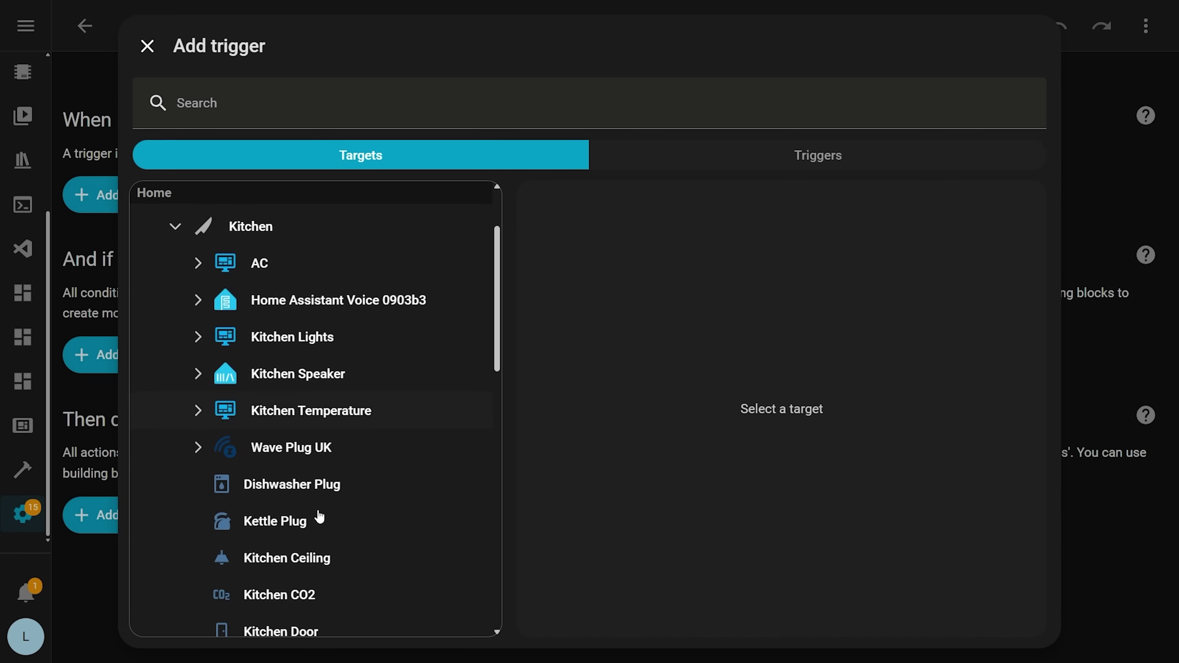
Step: Preview the triggers for Kitchen Lights, Kitchen Speaker and Entrance Color + White Lights
scroll(318, 517, "up", 2)
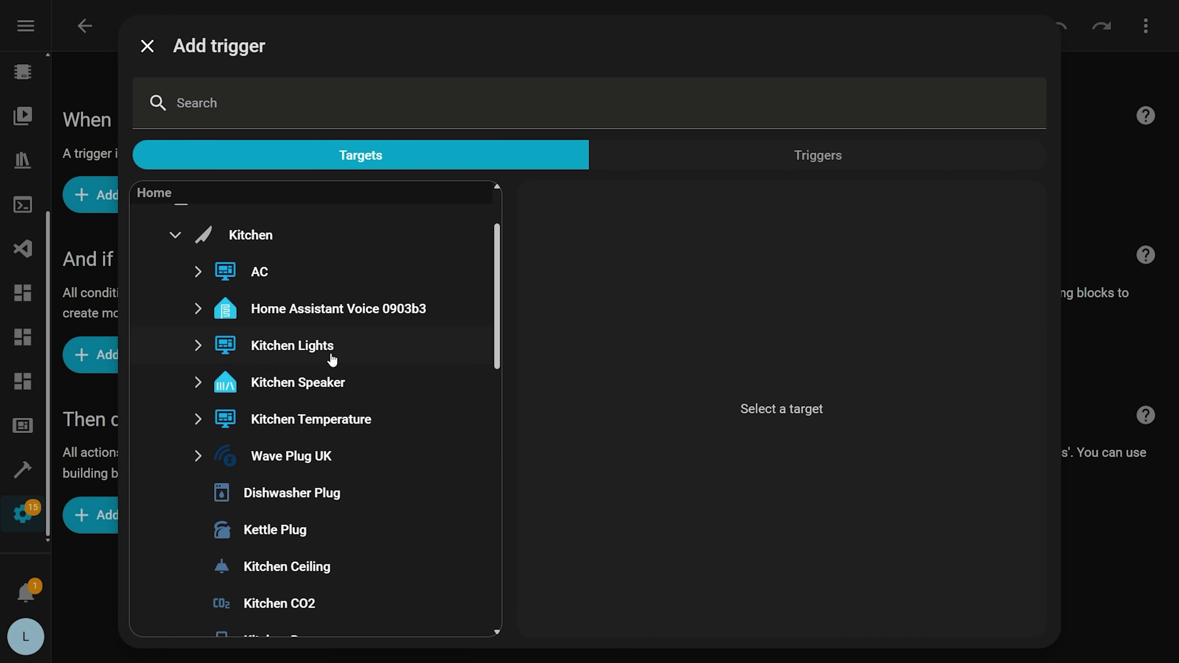
left_click(332, 359)
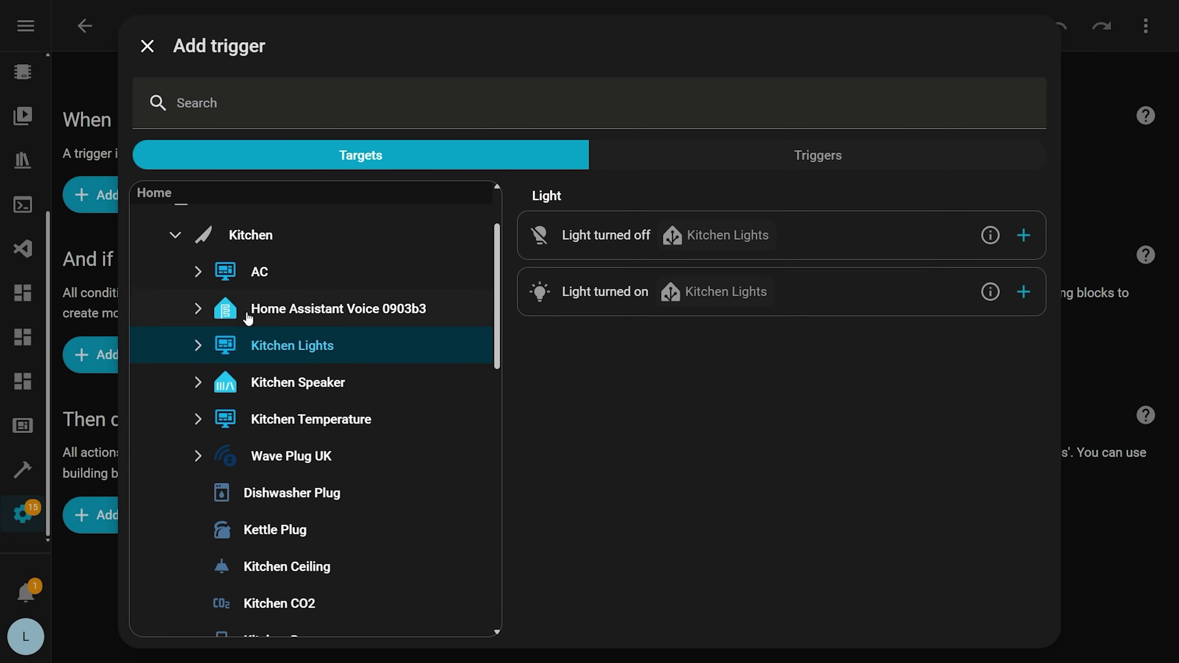
scroll(344, 479, "down", 1)
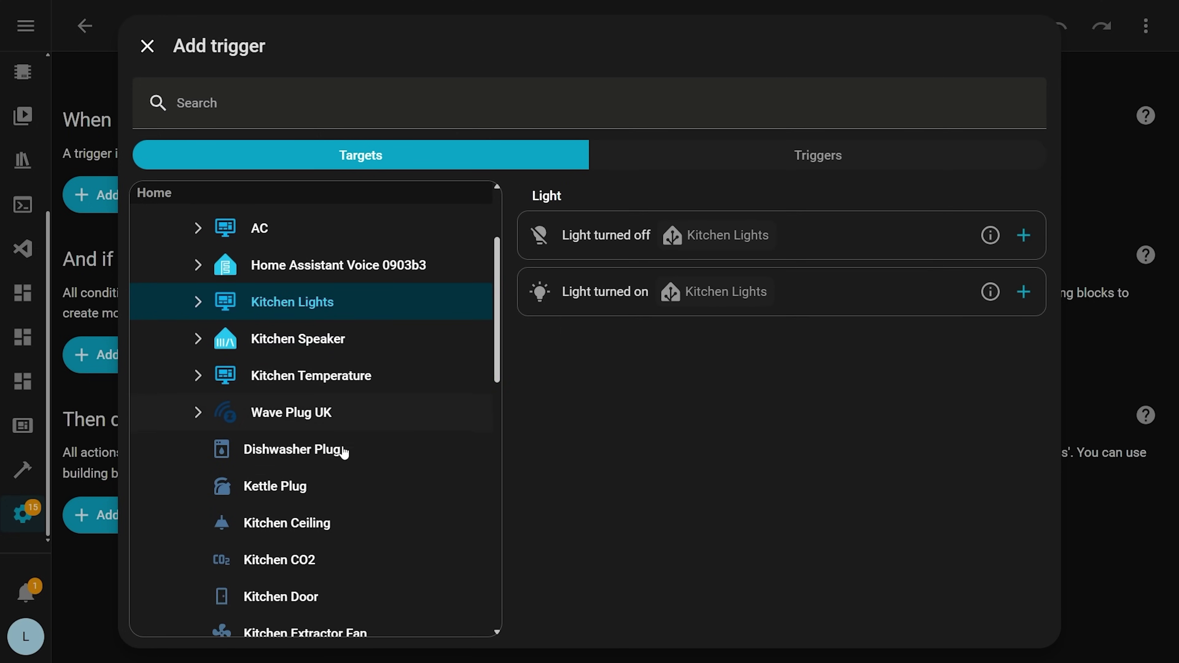
left_click(354, 353)
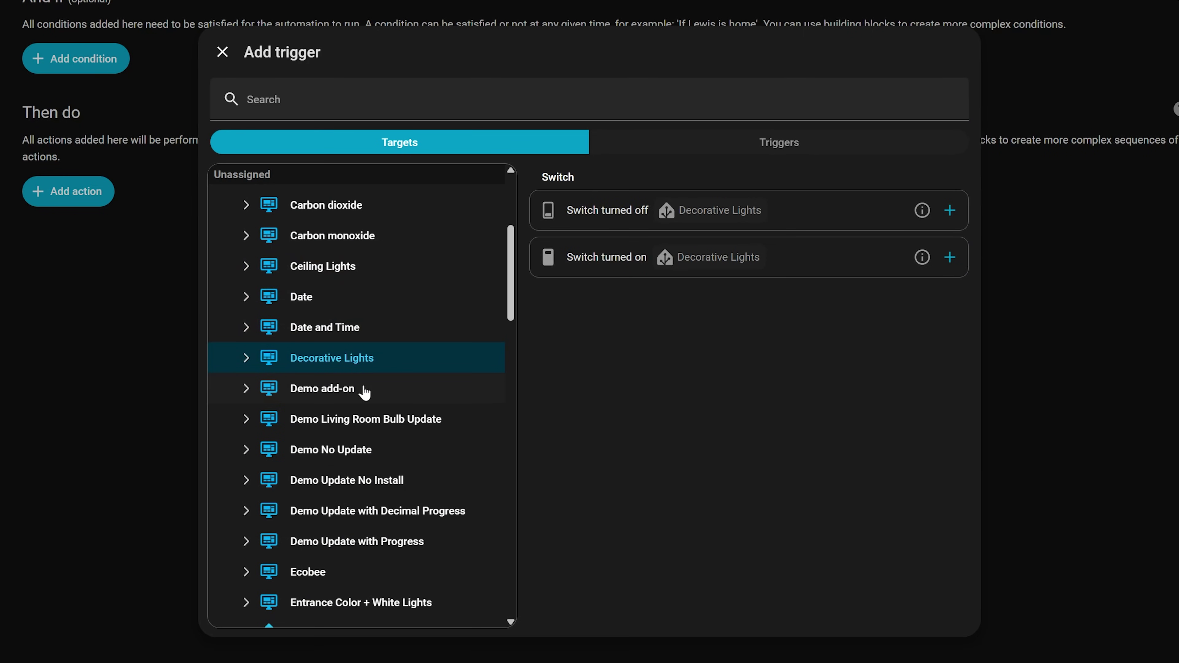
scroll(426, 451, "down", 2)
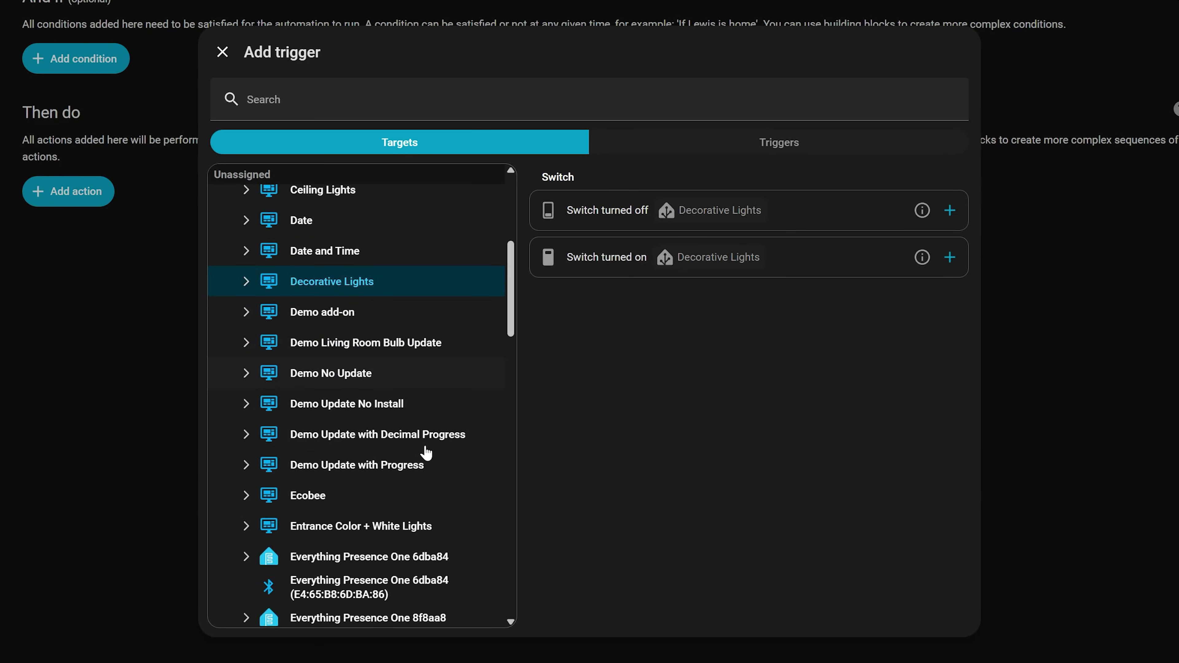
left_click(392, 529)
scroll(390, 529, "down", 4)
Step: Preview triggers for Everything Presence One 6dba84, its Bluetooth entry, One 8f8aa8 and Pro 647da0
left_click(369, 411)
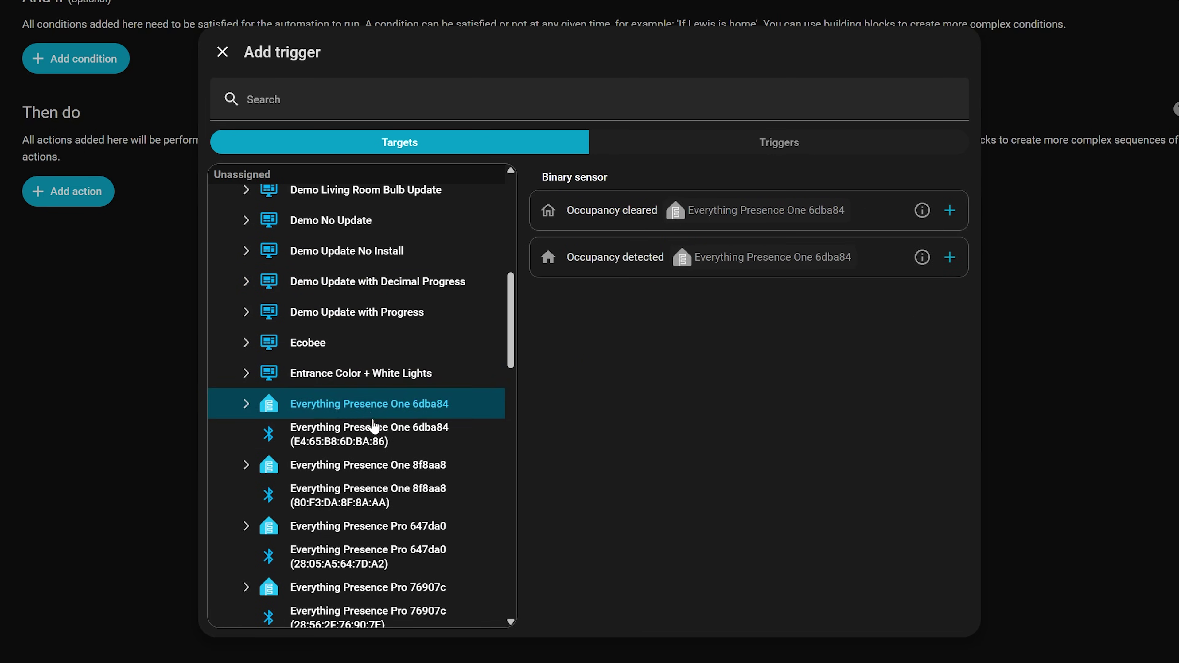
left_click(376, 432)
scroll(376, 440, "down", 2)
left_click(378, 389)
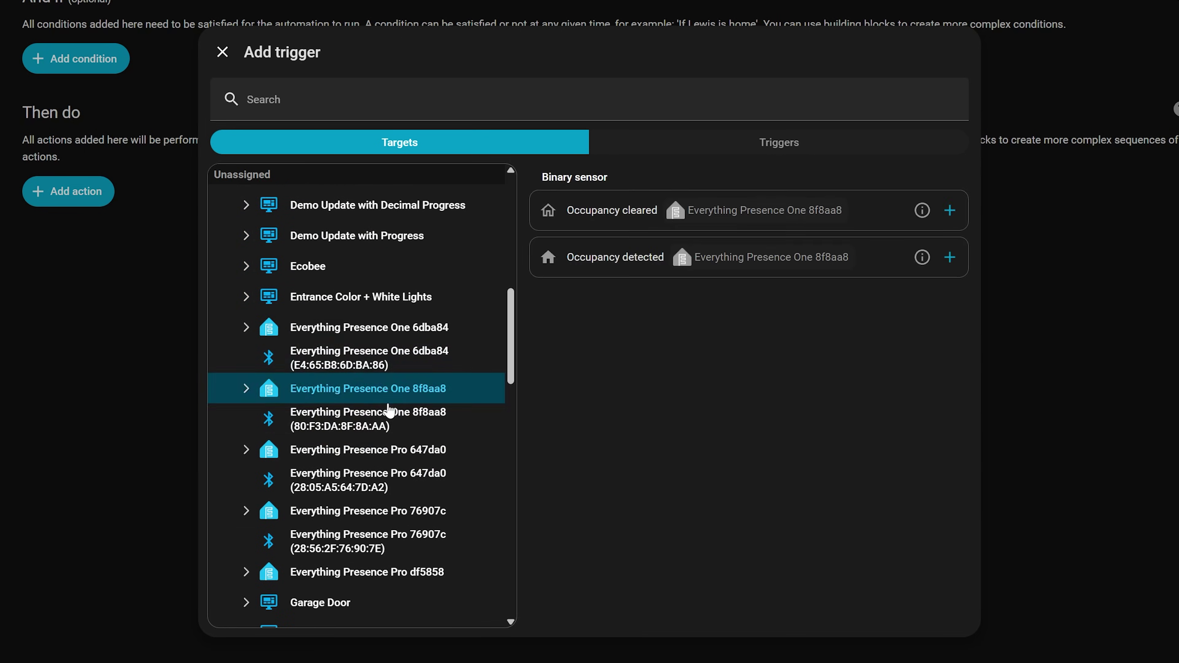
left_click(379, 453)
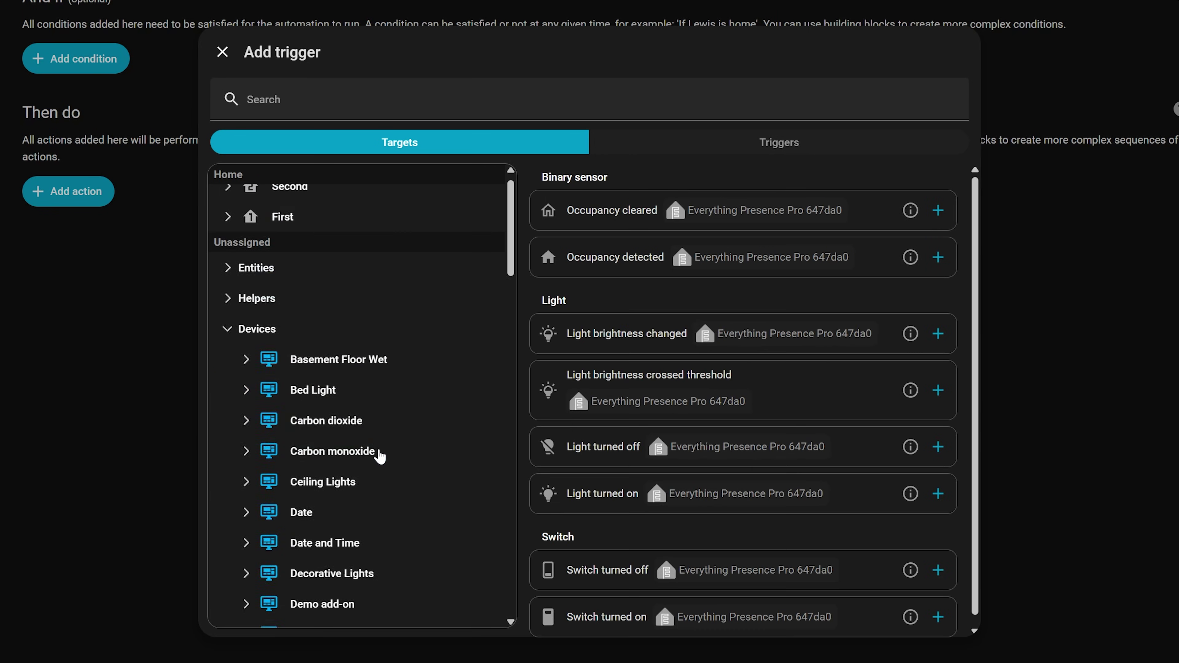
Step: Expand the First floor, Living Room and Second floor to list their areas and devices
left_click(229, 231)
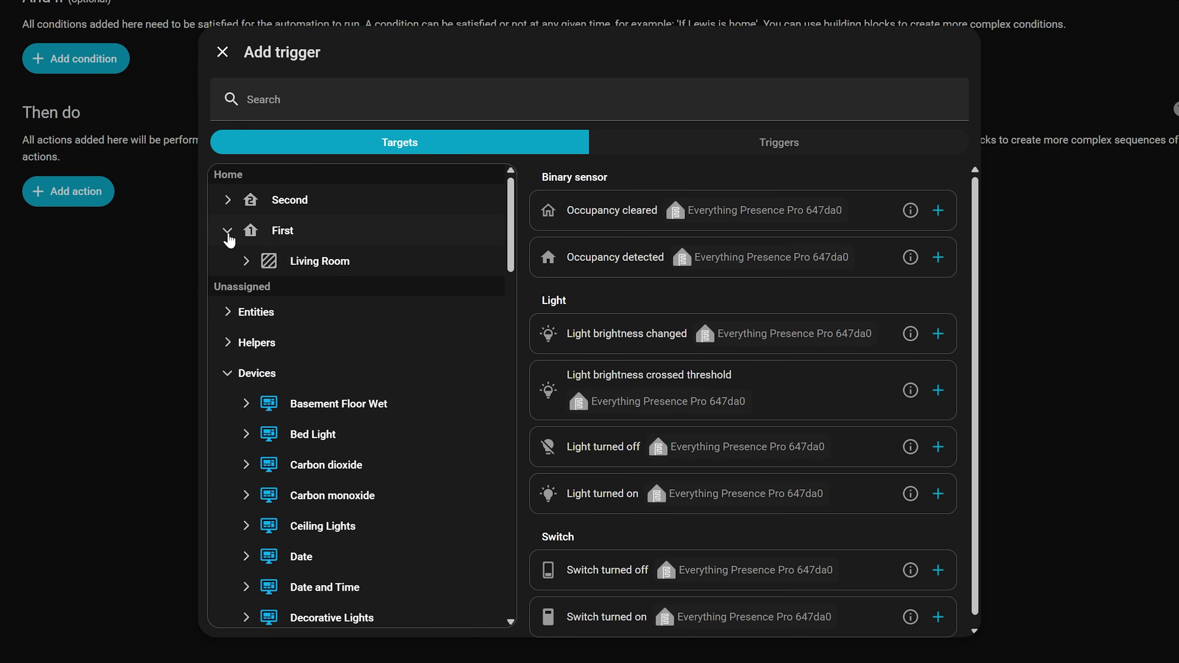
left_click(245, 262)
scroll(348, 388, "down", 7)
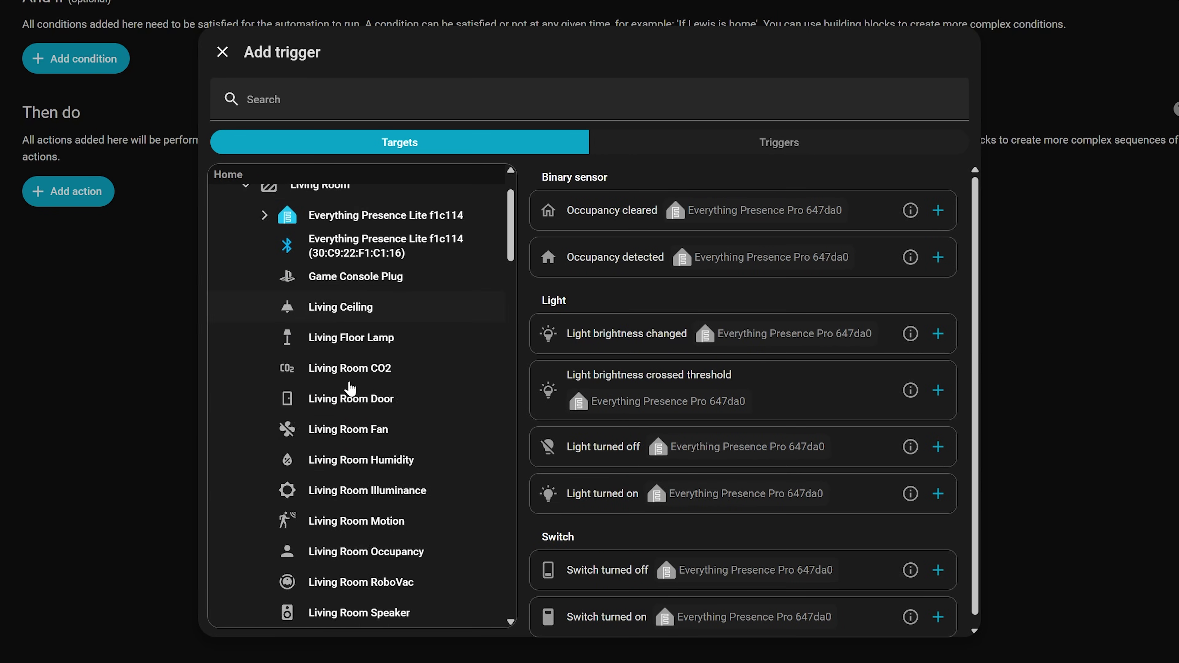
scroll(350, 390, "down", 3)
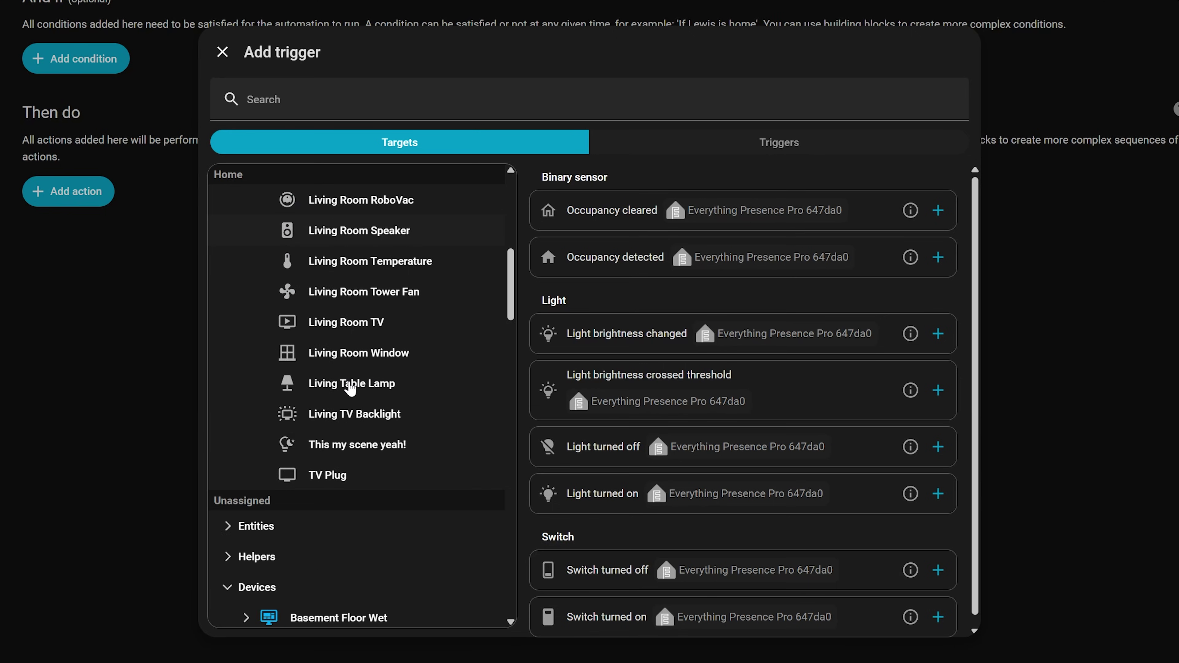
scroll(350, 389, "up", 10)
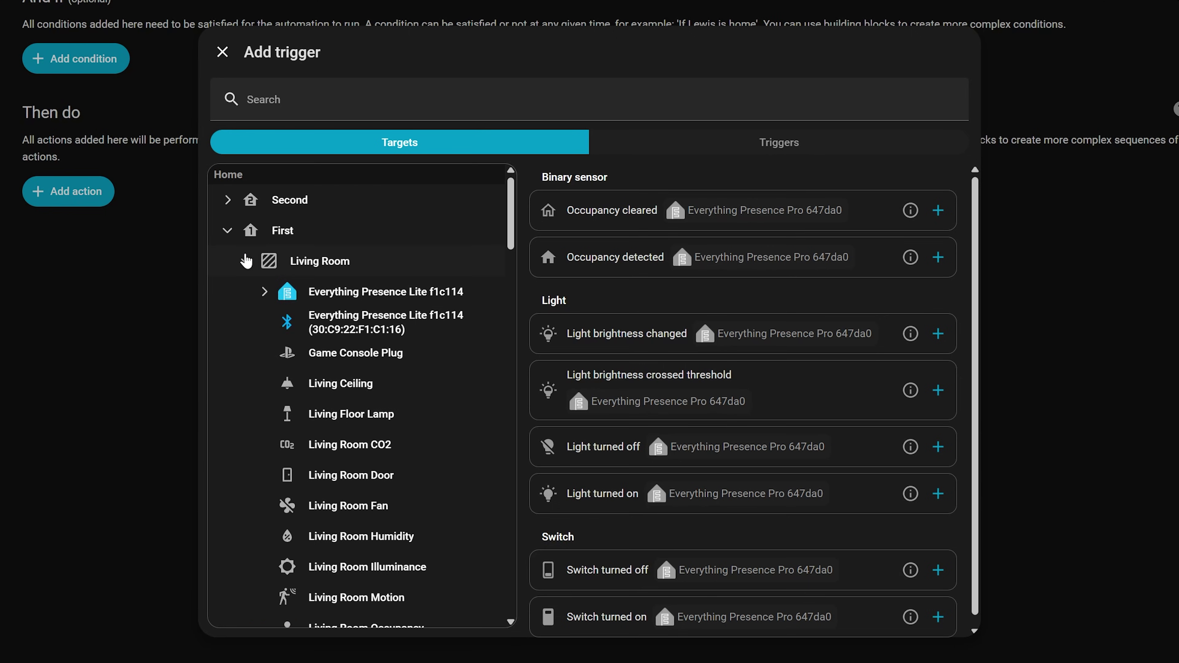
left_click(226, 203)
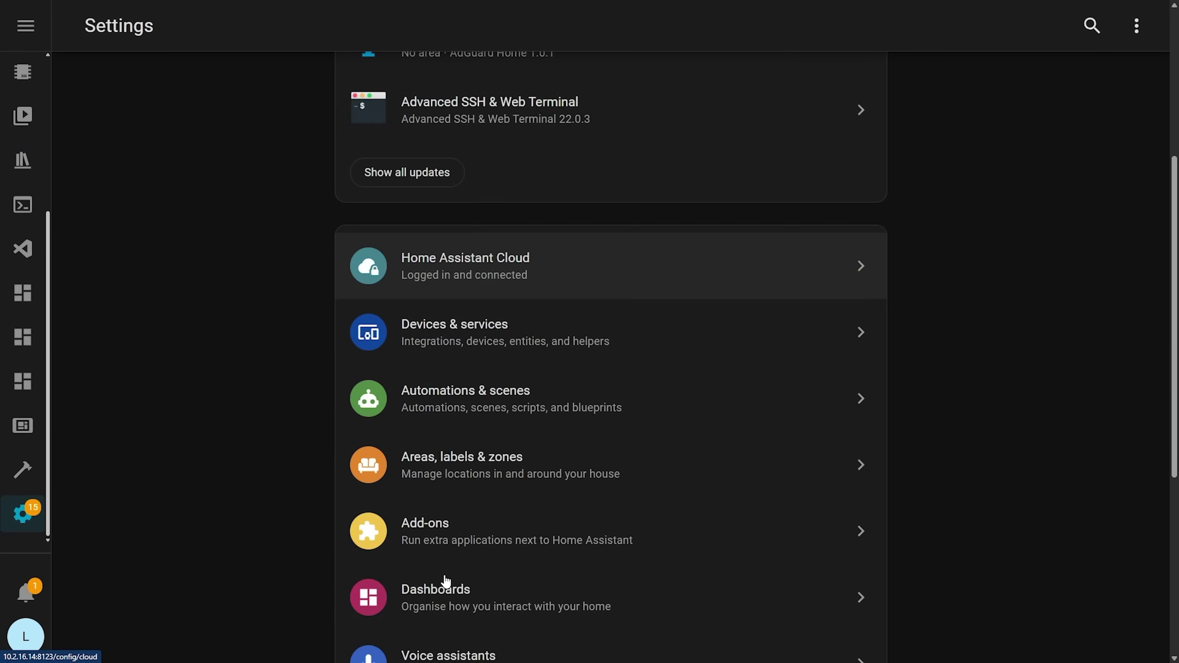
Step: Go to System settings and open Labs, showing the Purpose-specific triggers and conditions preview
scroll(464, 587, "down", 4)
scroll(458, 623, "down", 2)
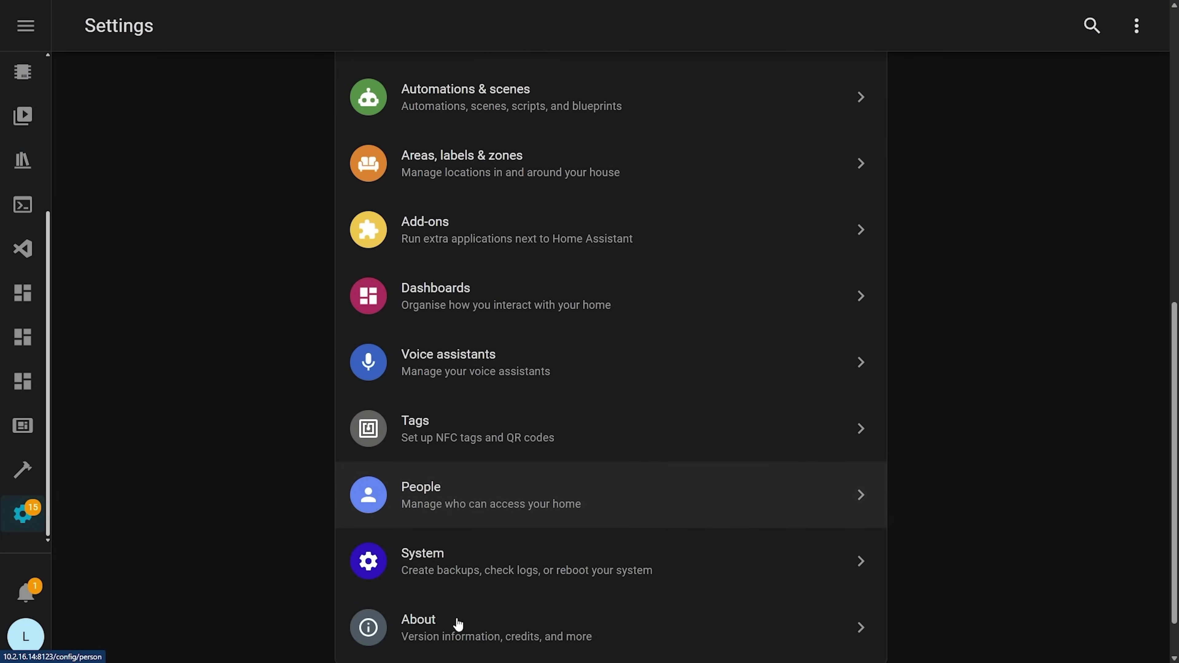
left_click(464, 583)
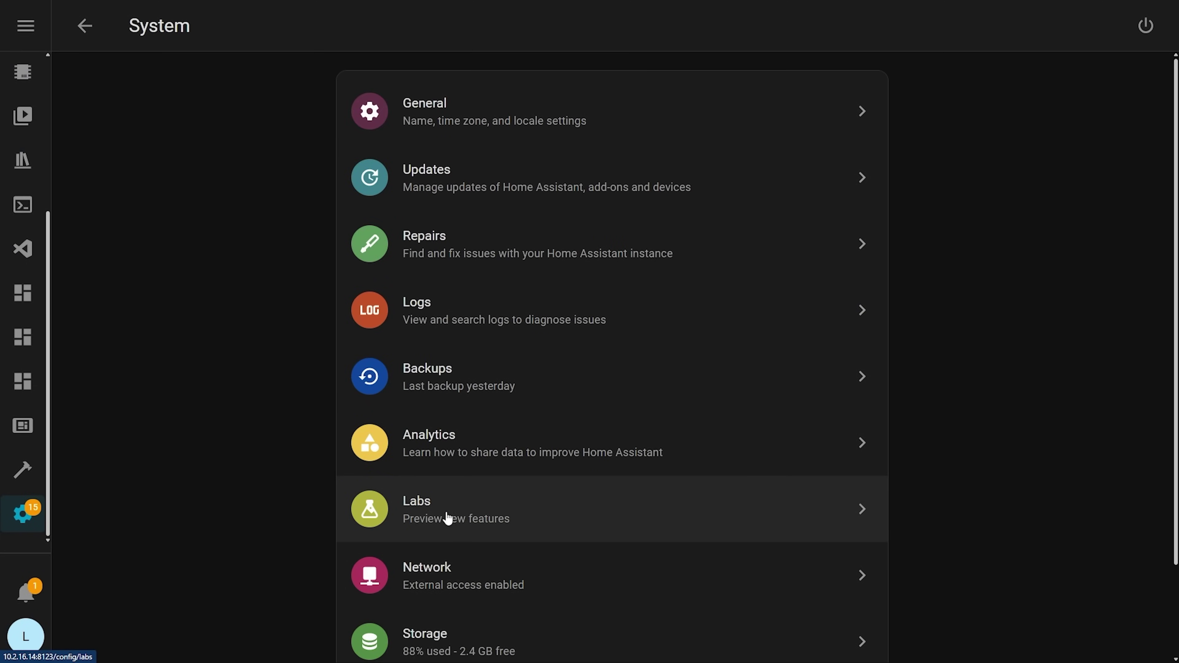
left_click(457, 518)
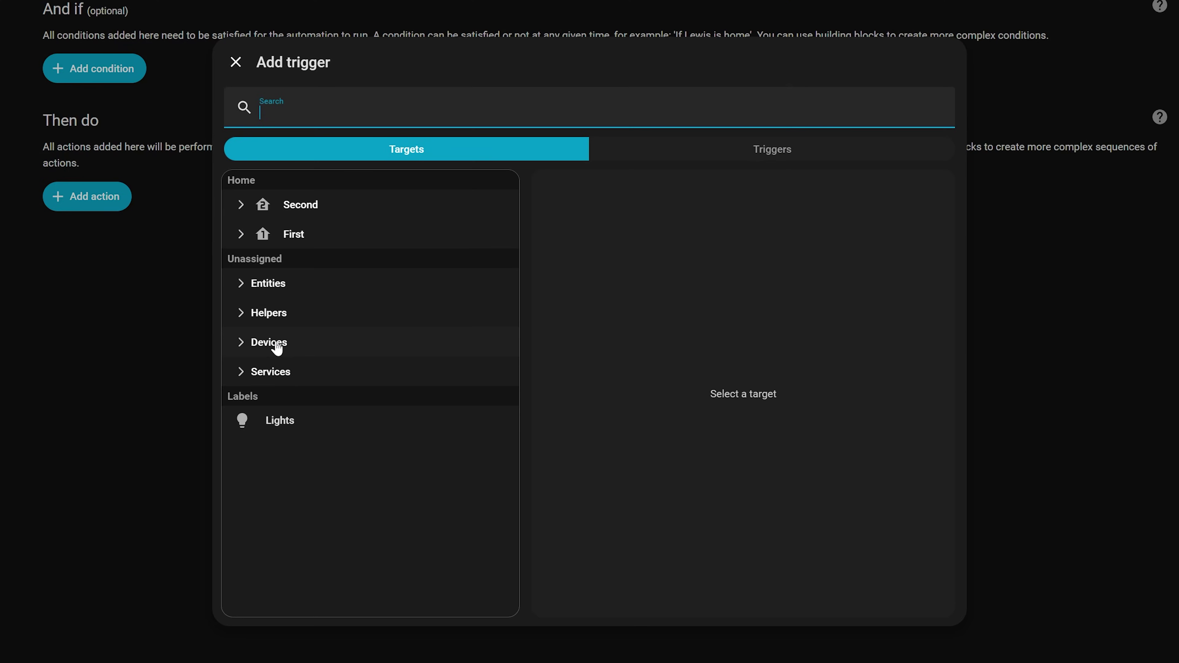
Step: Add an Occupancy cleared trigger for the unassigned Everything Presence Pro 647da0 device
left_click(275, 343)
scroll(361, 362, "down", 1)
scroll(362, 362, "down", 12)
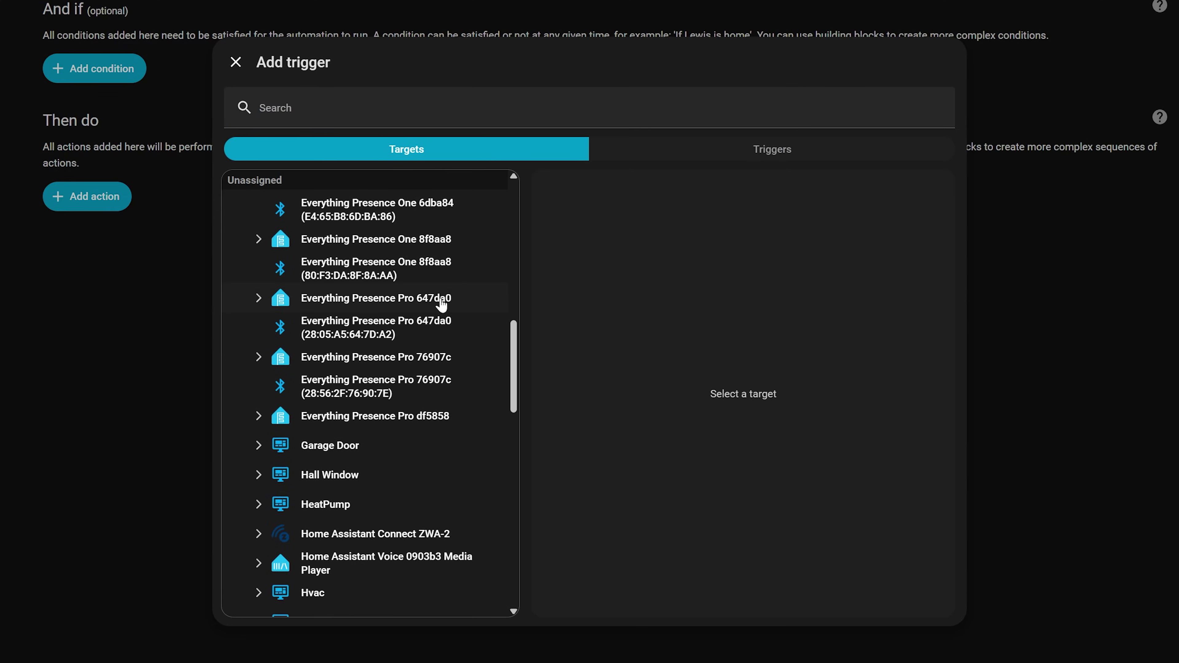
left_click(441, 304)
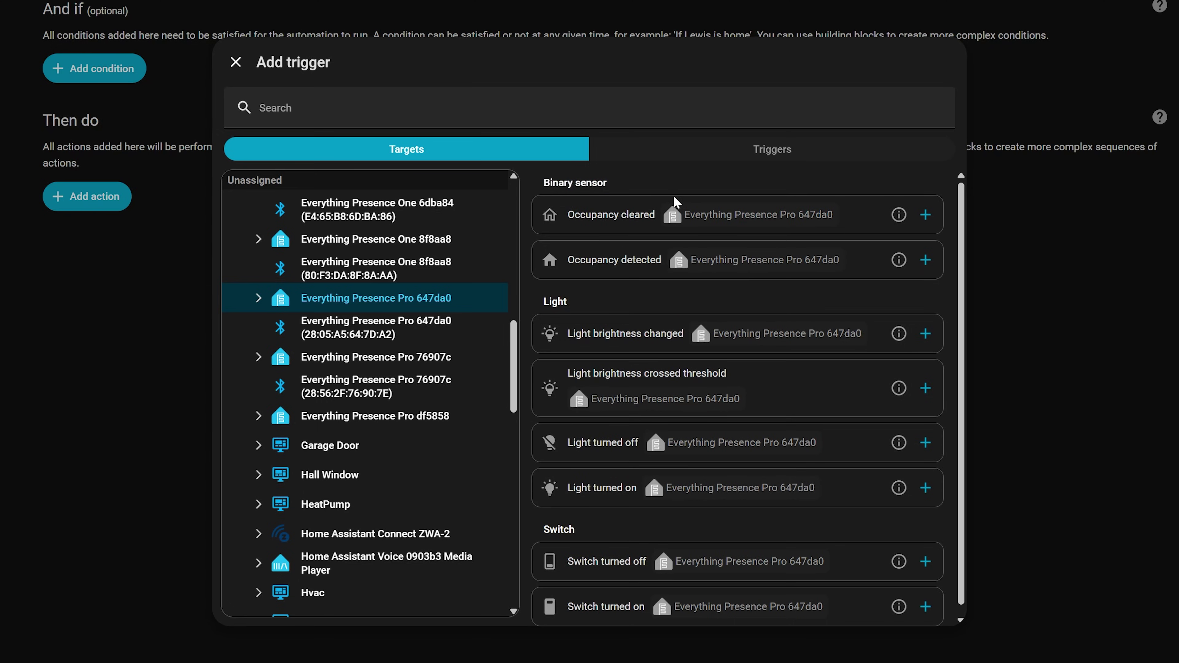
left_click(856, 228)
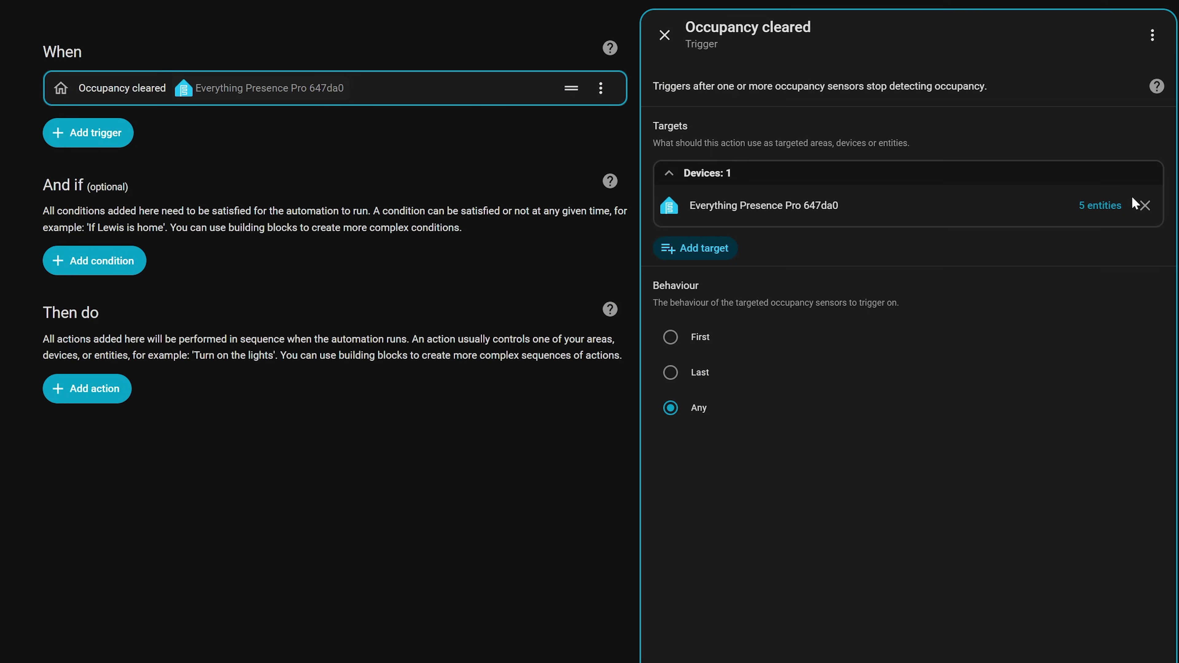
Step: Review the trigger's 5 target entities and set its Behaviour to Any
left_click(1101, 210)
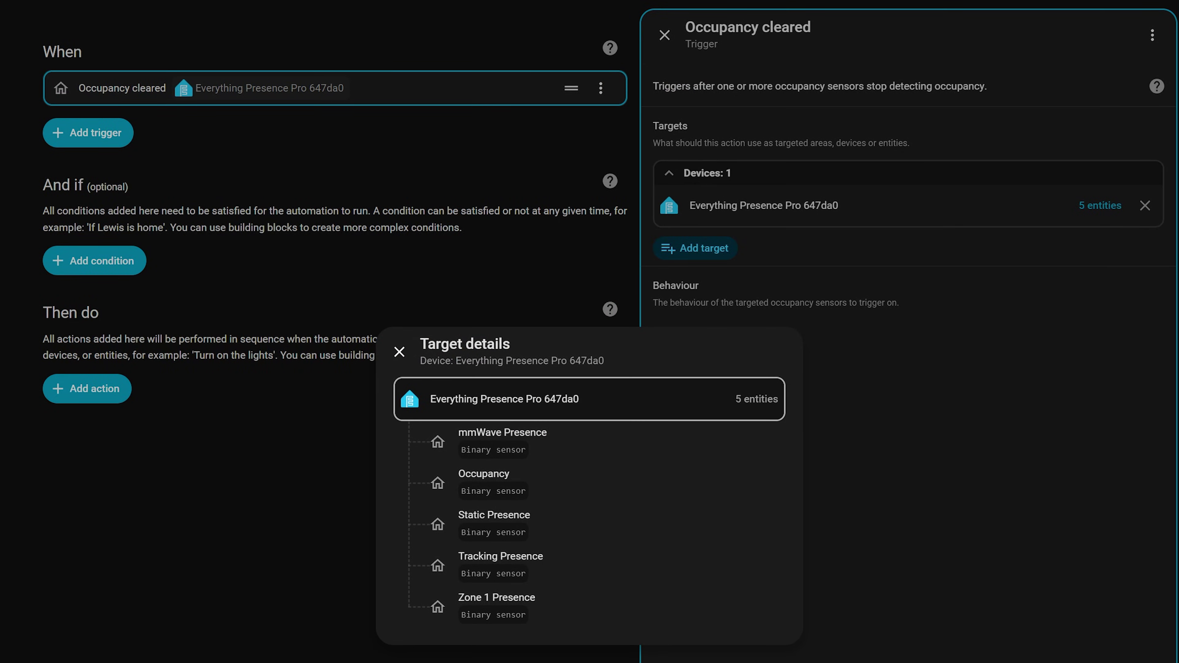
left_click(399, 352)
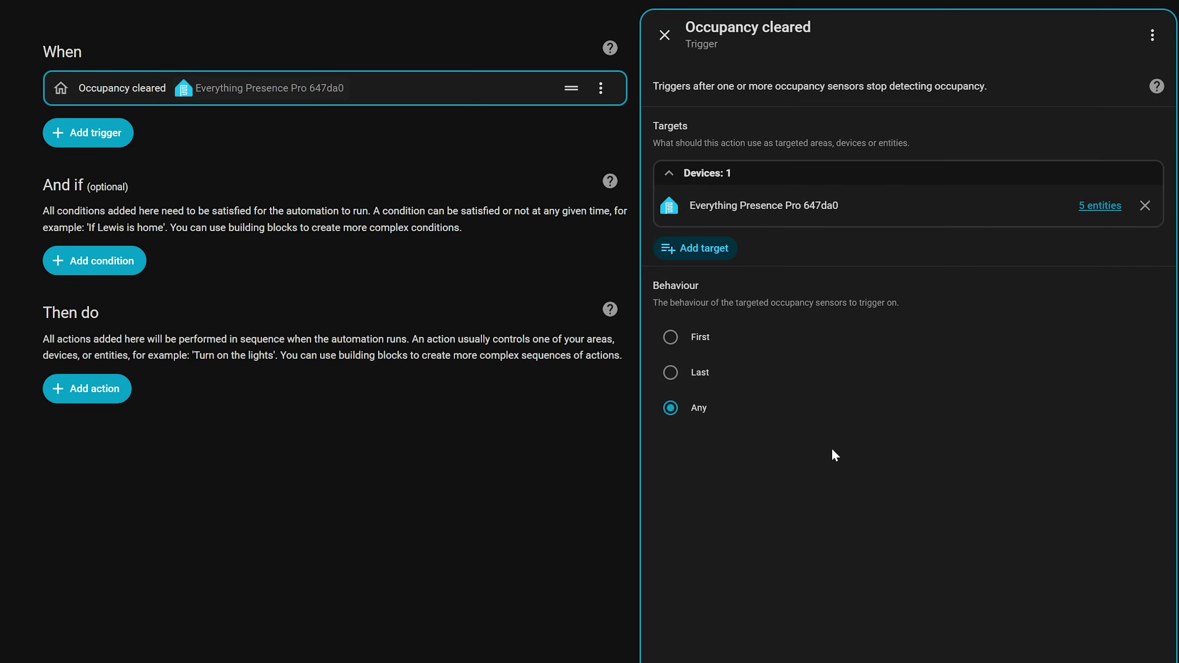
left_click(664, 418)
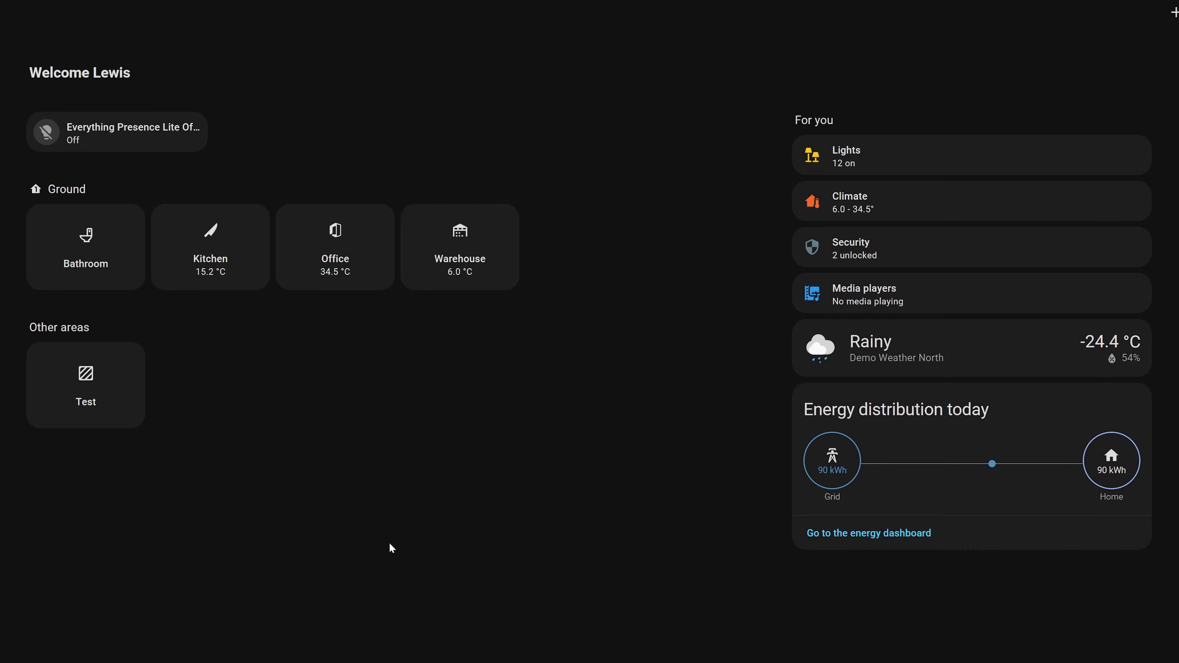
Step: Visit the Bathroom and Kitchen area pages from the home overview
left_click(121, 261)
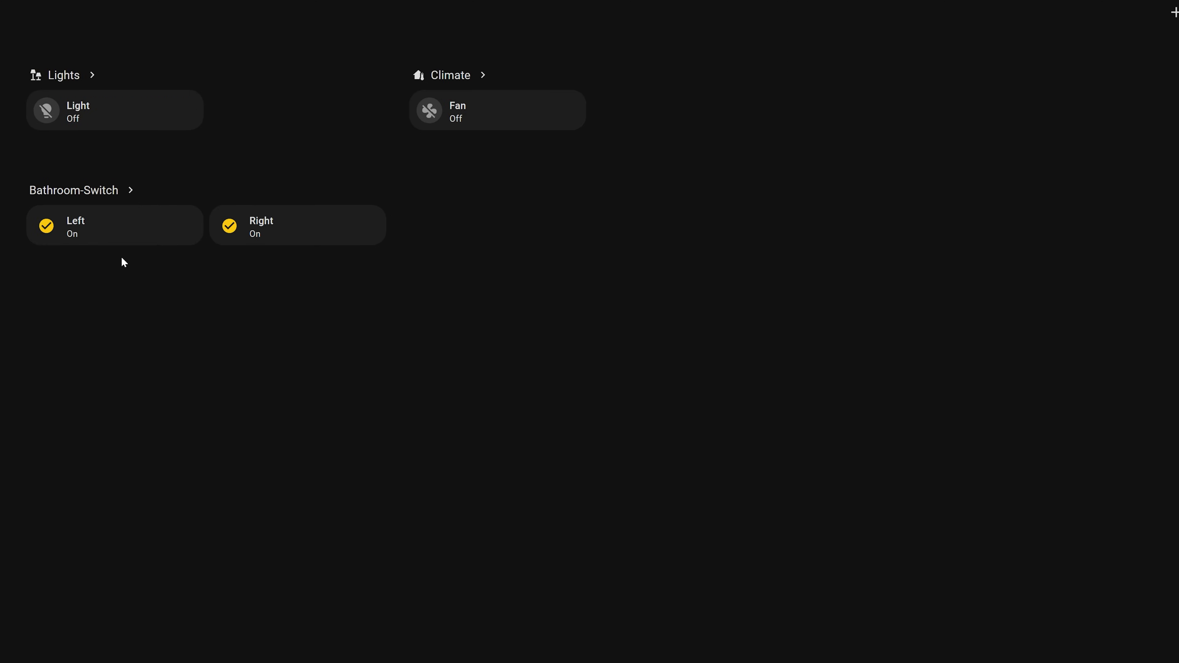
key("alt+Left")
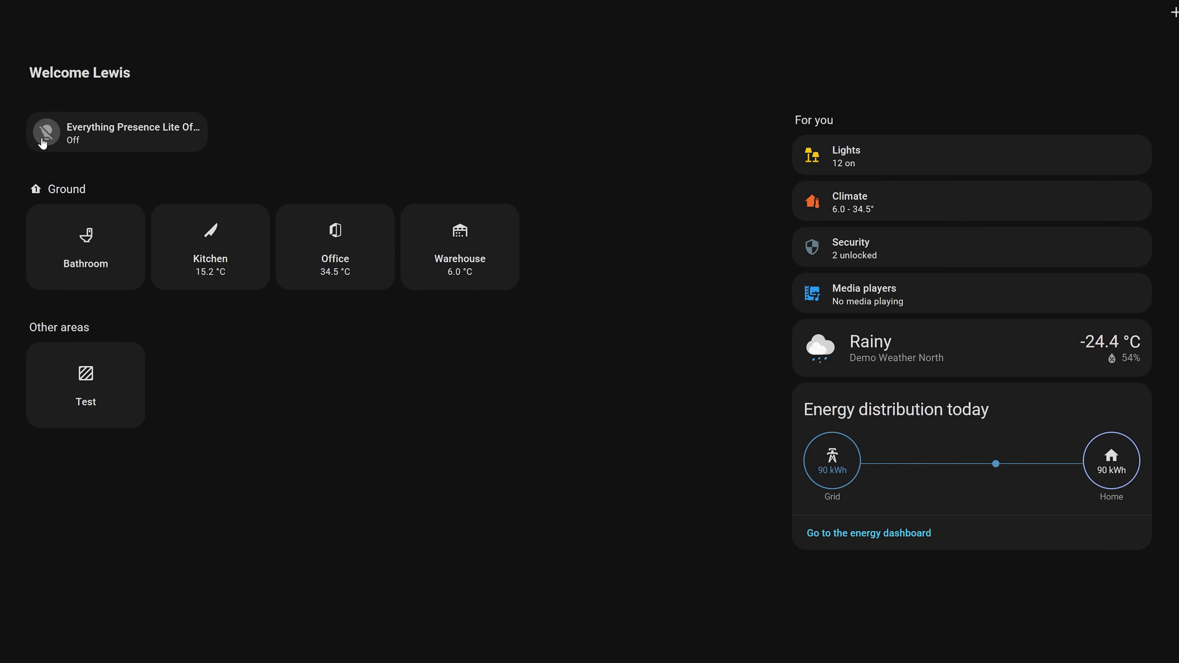
left_click(207, 264)
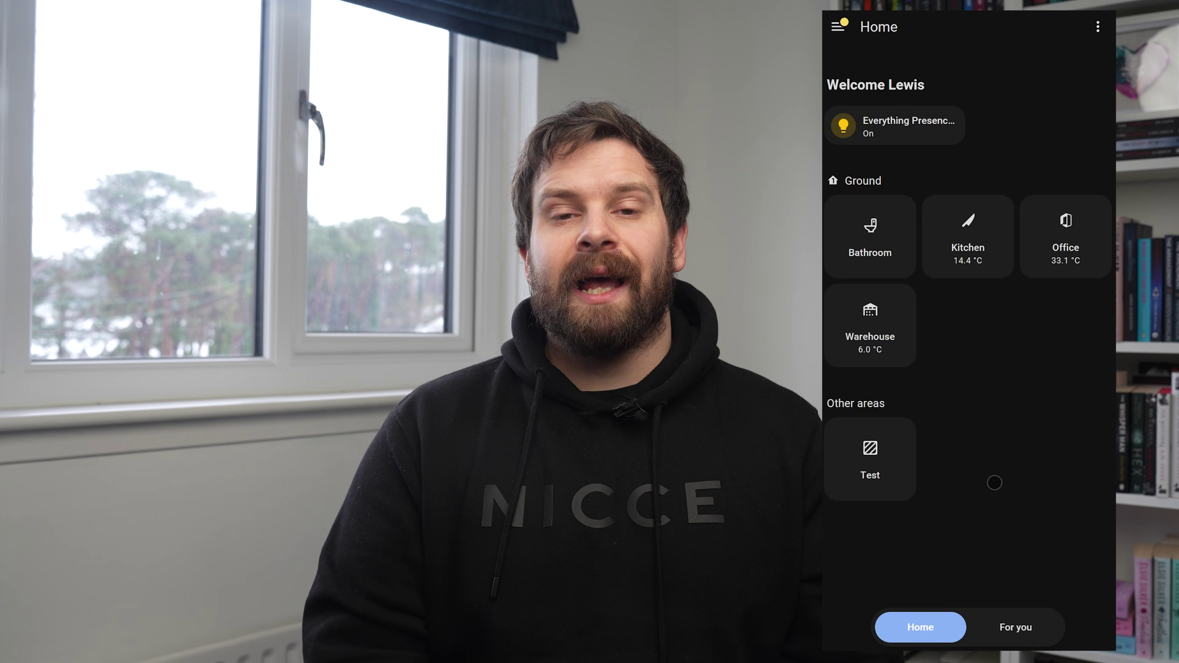
Step: On the phone, switch between For you and Home views and check the Bathroom area
left_click(1020, 634)
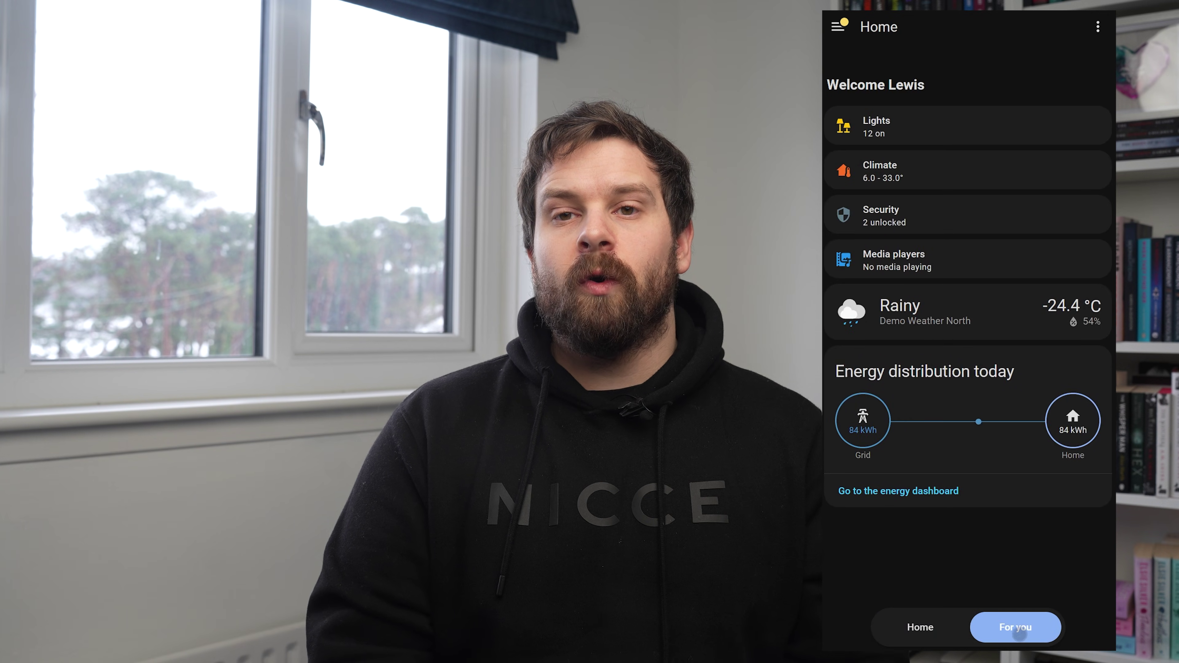
left_click(940, 634)
left_click(879, 254)
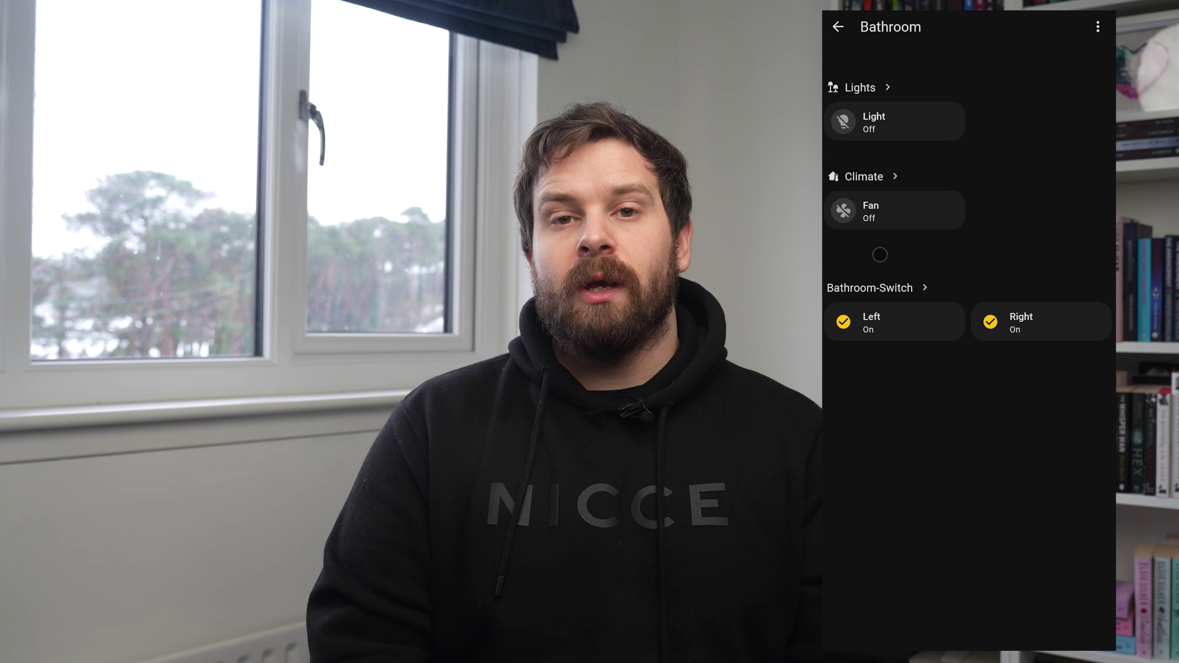
left_click(836, 27)
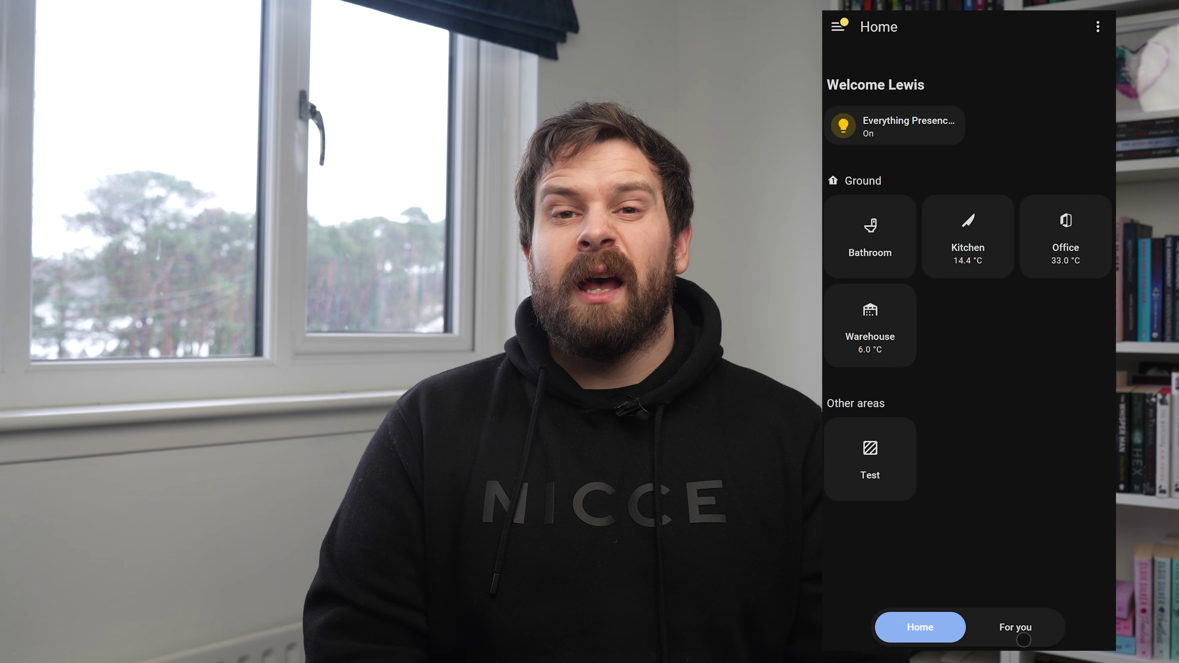
left_click(1024, 639)
Step: Open the Lights summary listing every light by floor and room, from both views
left_click(942, 127)
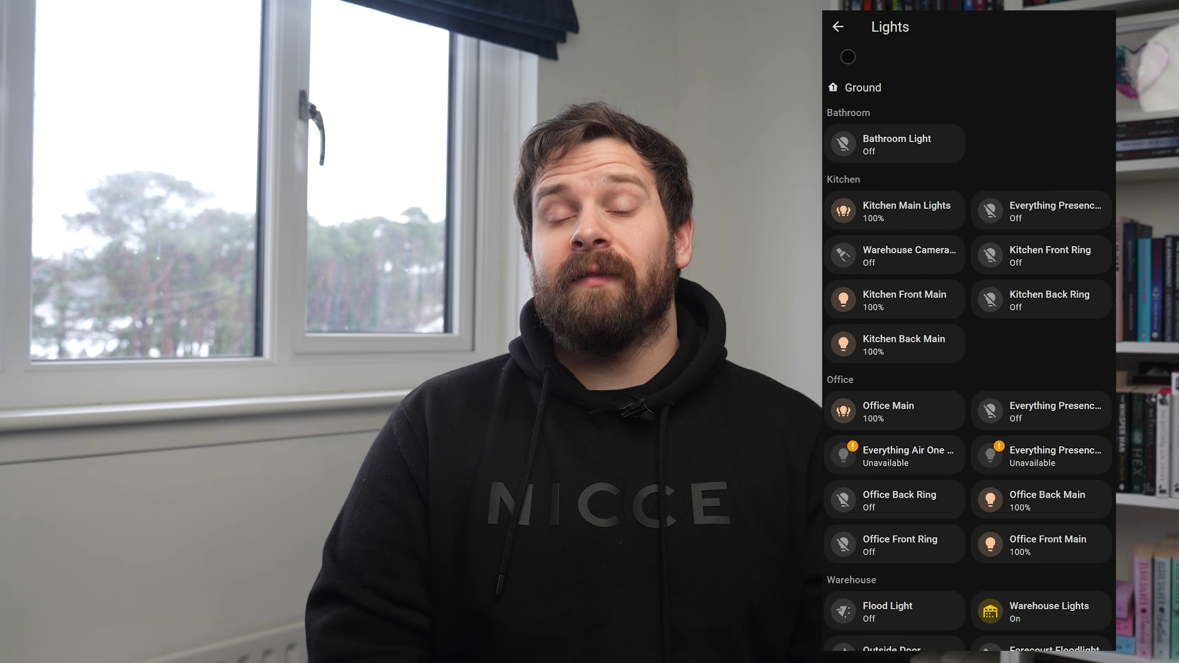
left_click(837, 26)
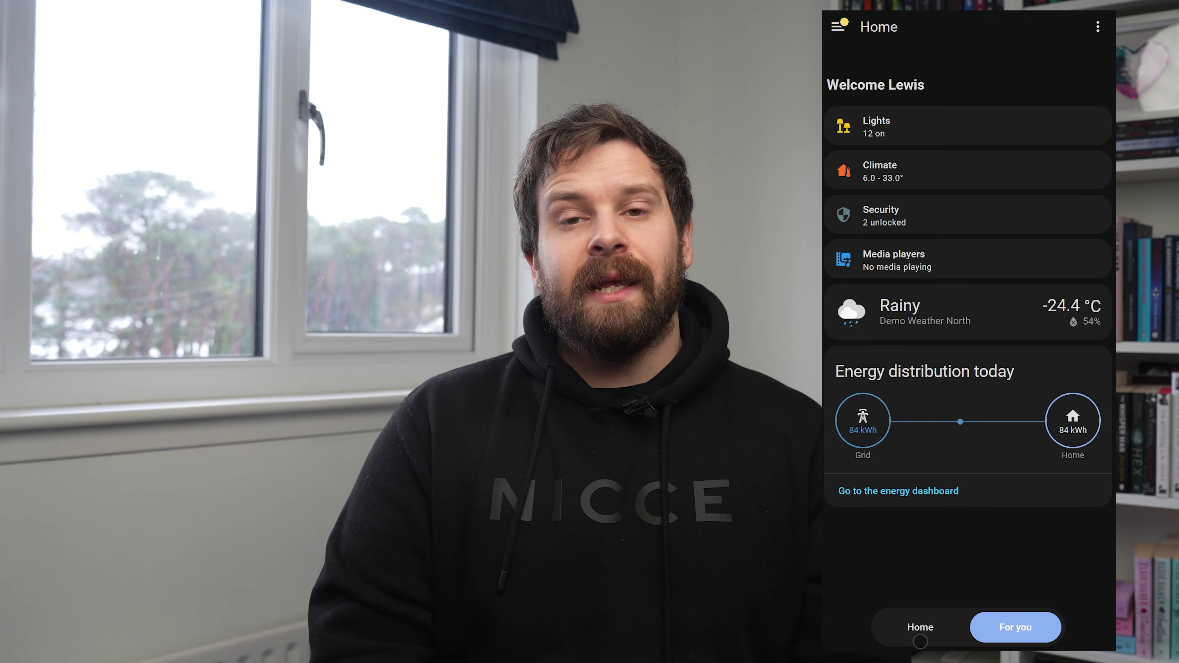
left_click(920, 641)
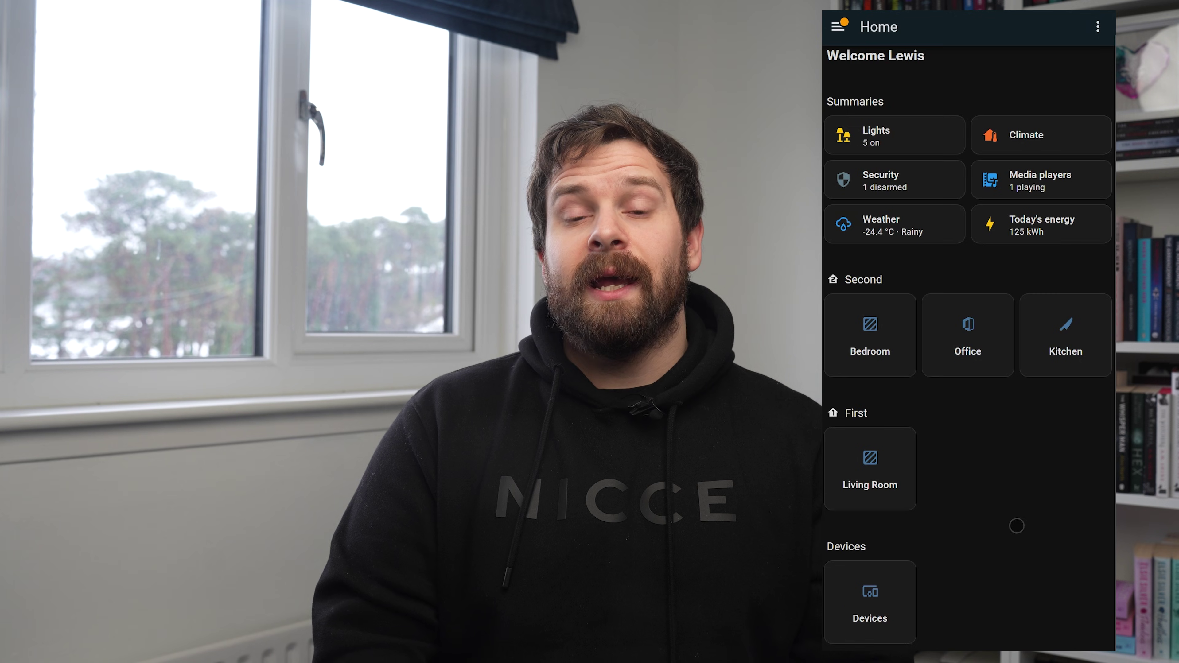
left_click(897, 170)
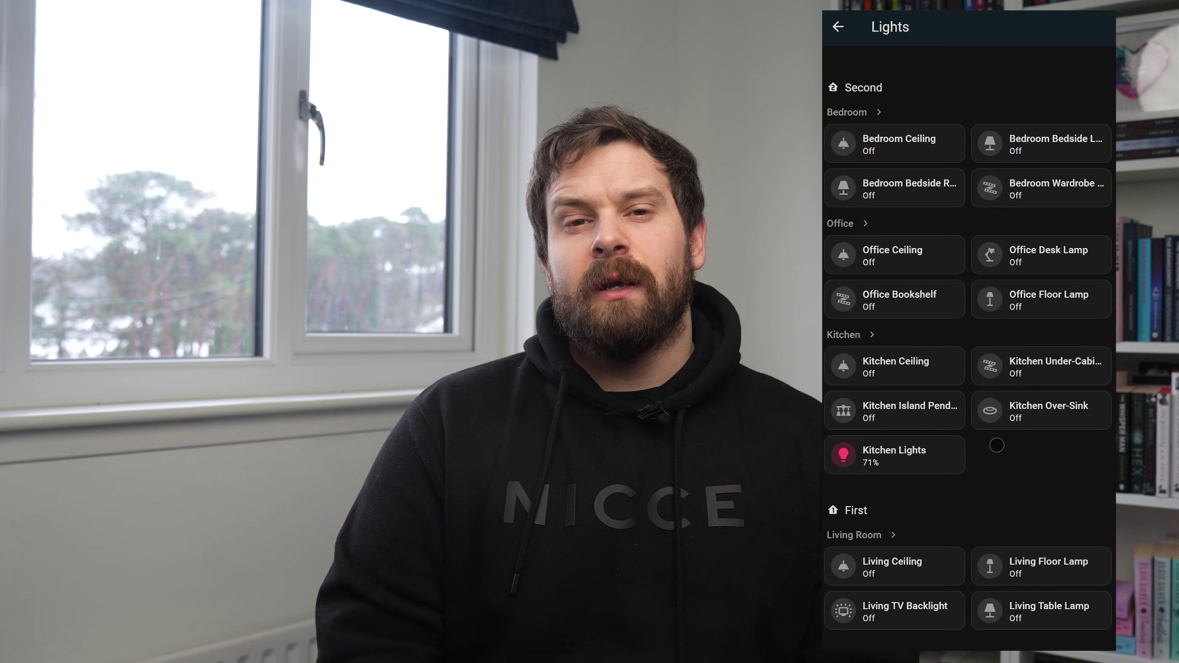
left_click(838, 28)
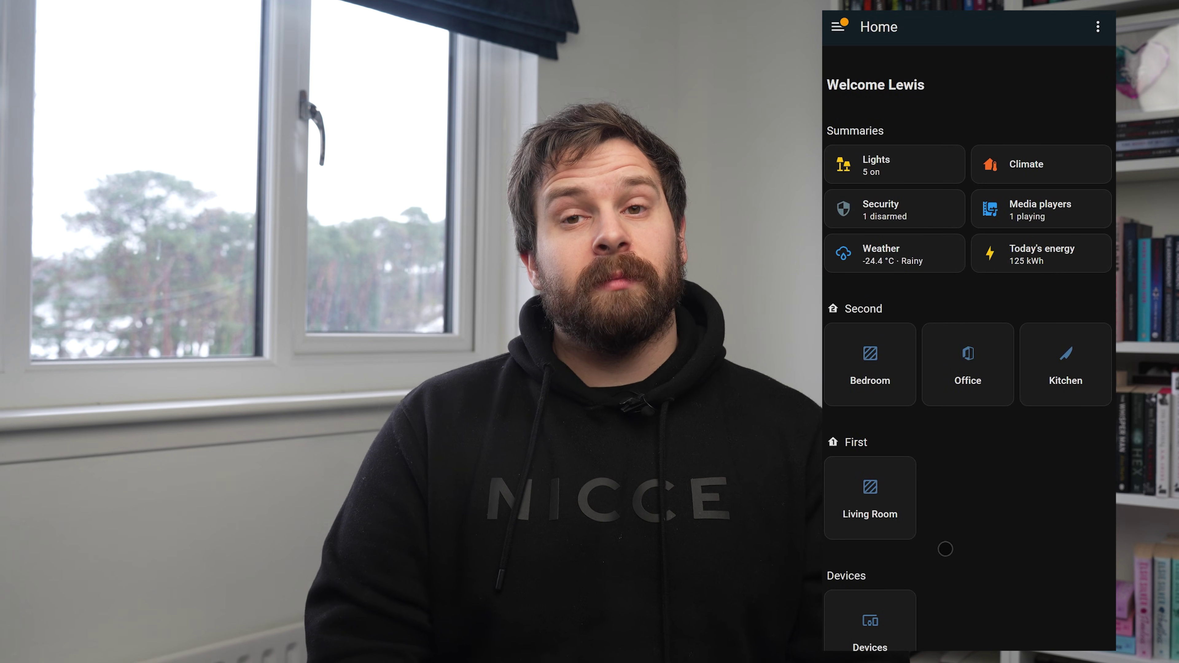
left_click(896, 167)
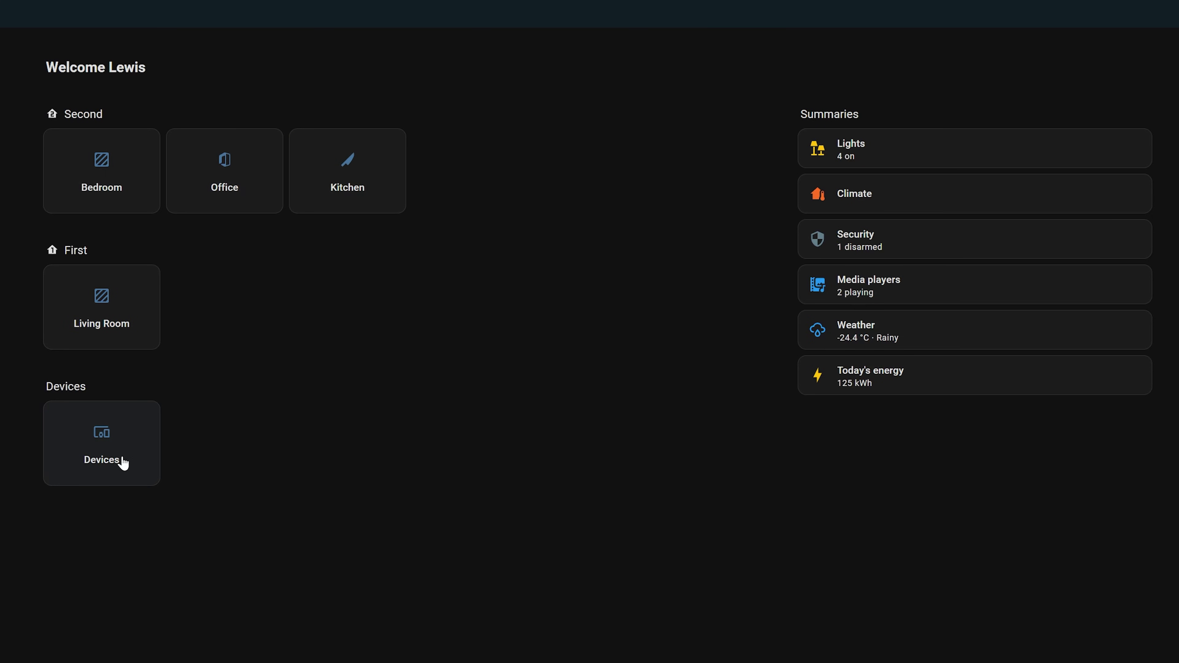
Step: Open the Devices page listing all devices
left_click(144, 474)
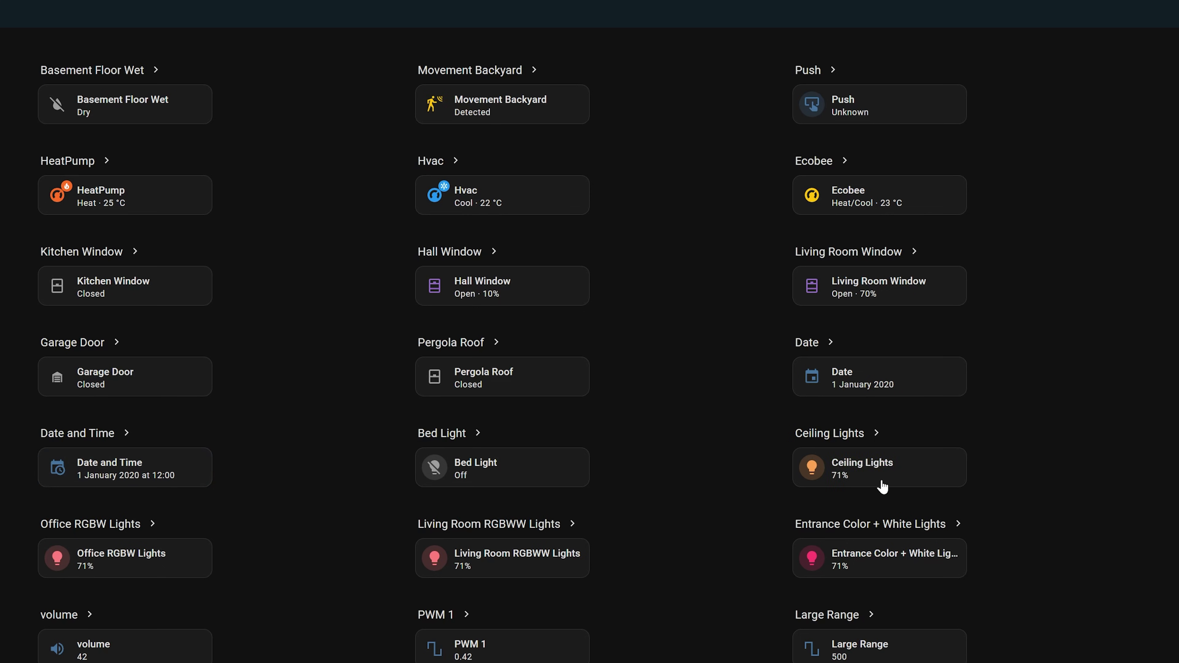
scroll(1118, 463, "down", 15)
scroll(1079, 467, "up", 15)
Step: Preview and close the Hvac, HeatPump and Movement Backyard details in turn
left_click(502, 214)
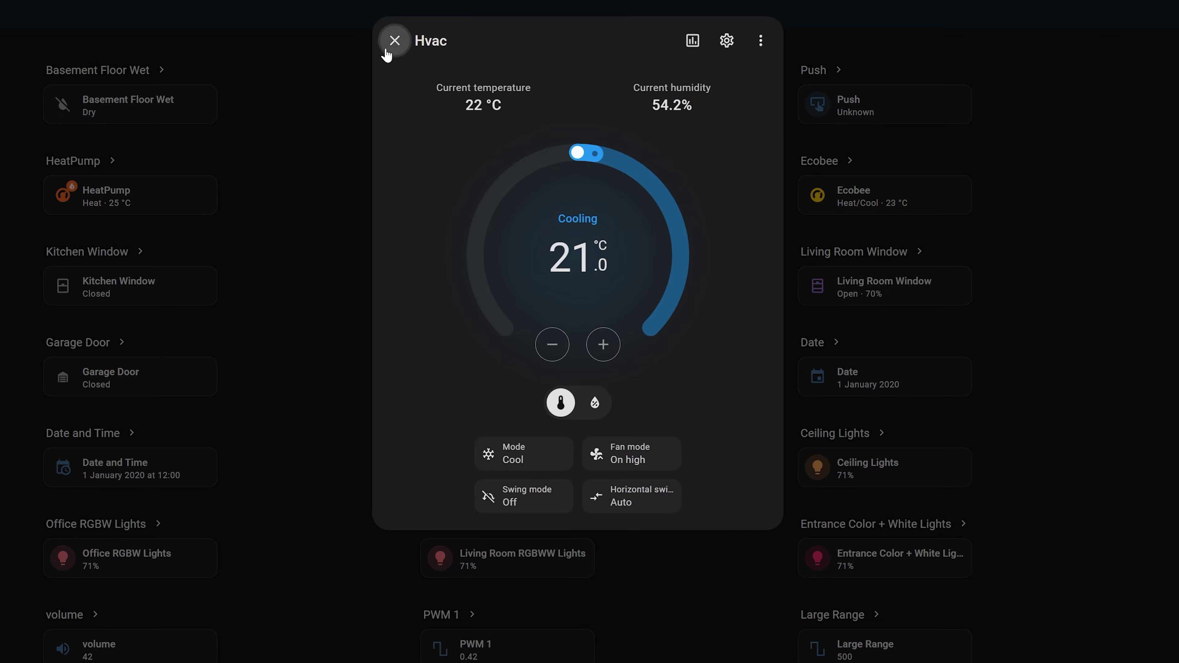
left_click(394, 41)
left_click(150, 208)
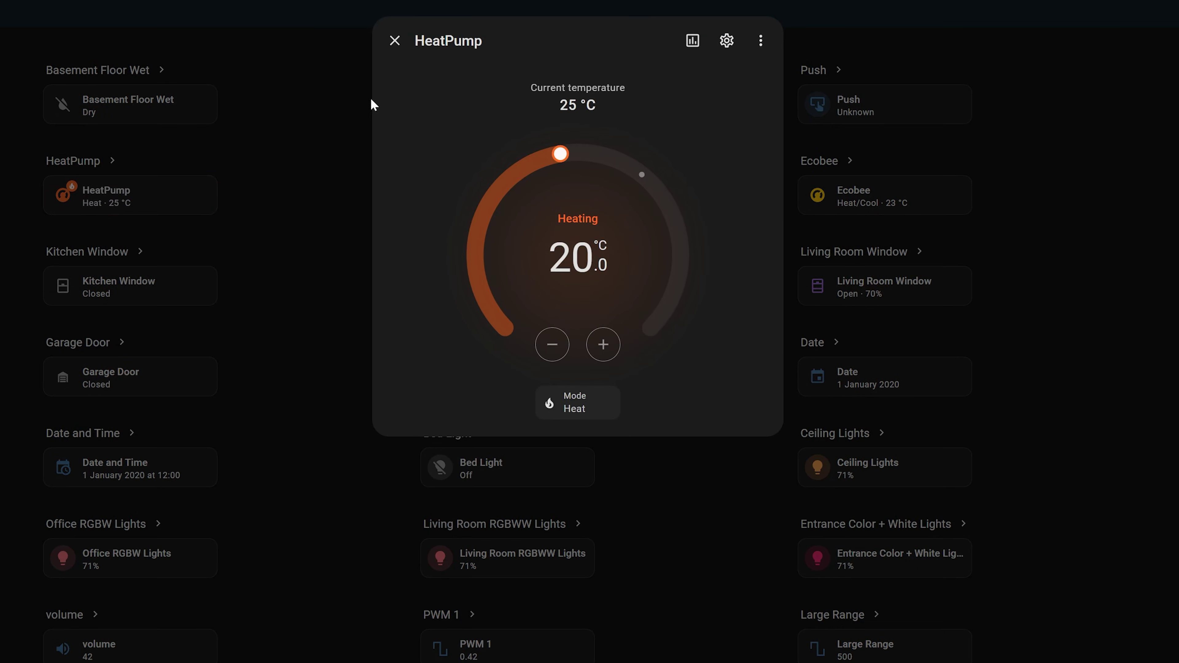
left_click(394, 42)
left_click(557, 116)
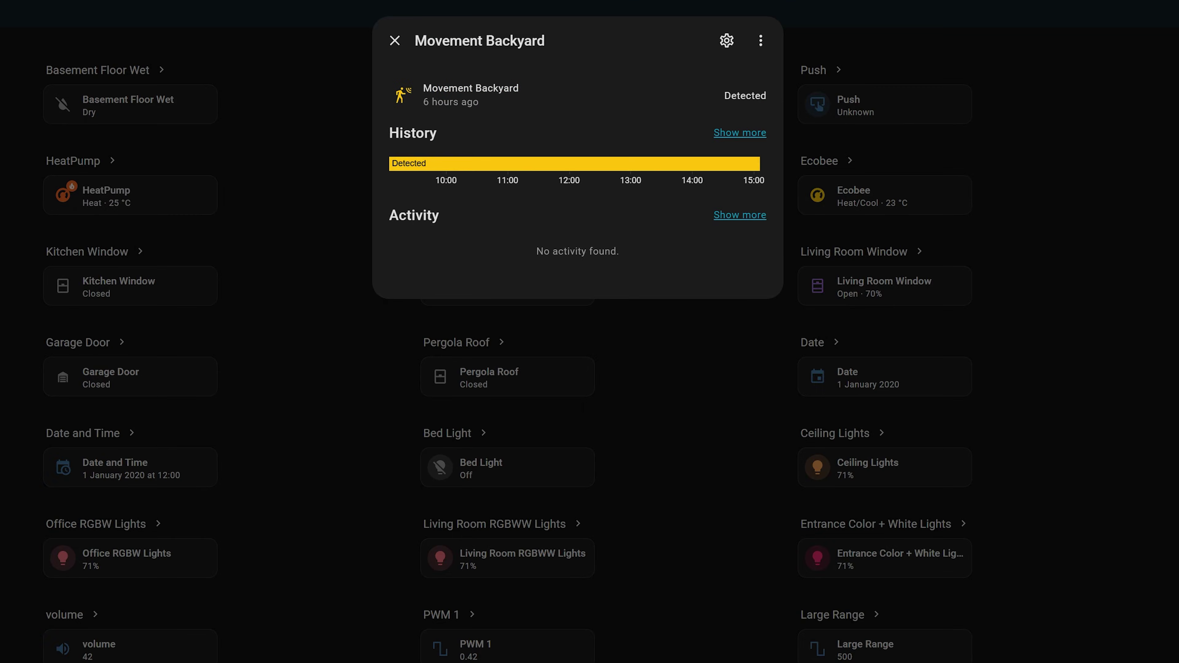
left_click(384, 51)
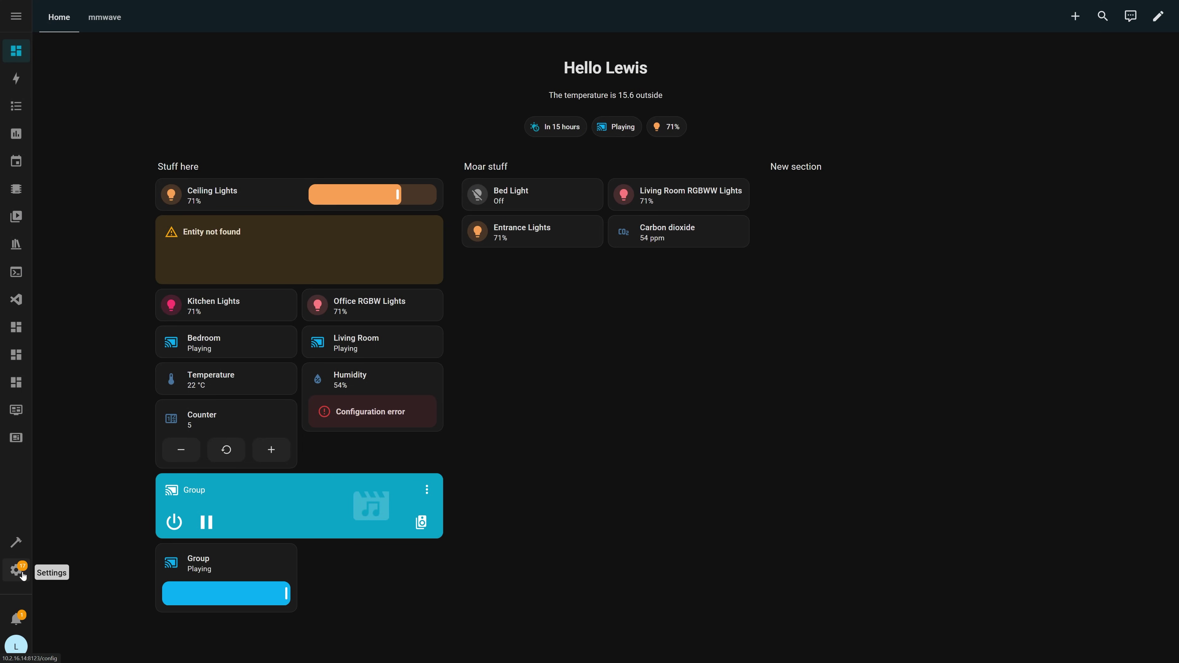
Step: Open Settings, showing 3 repairs and 14 available updates
left_click(16, 569)
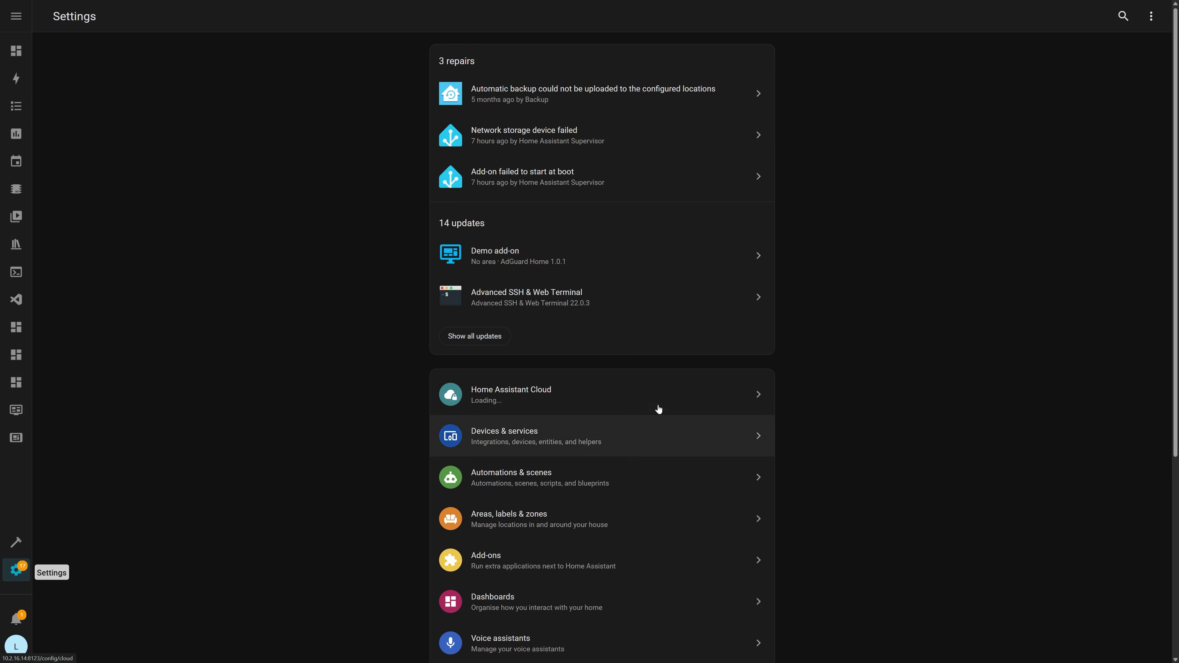
Step: Open the Z-Wave network page and review its Add device options, then dismiss them
scroll(770, 372, "down", 5)
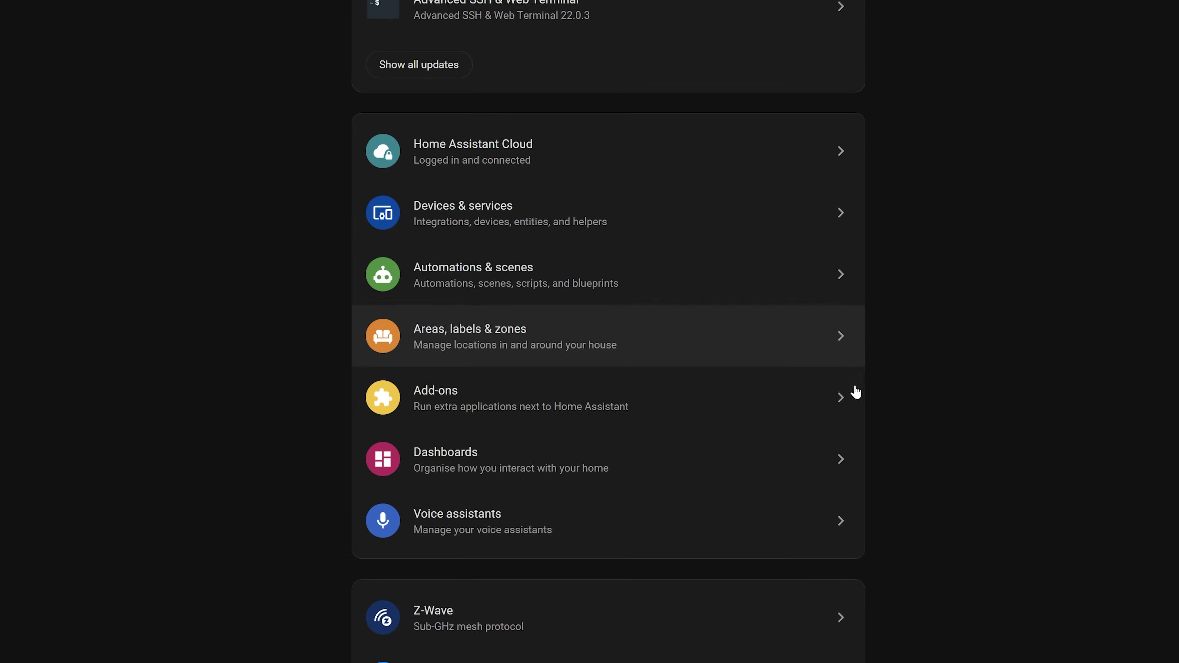
scroll(522, 198, "down", 2)
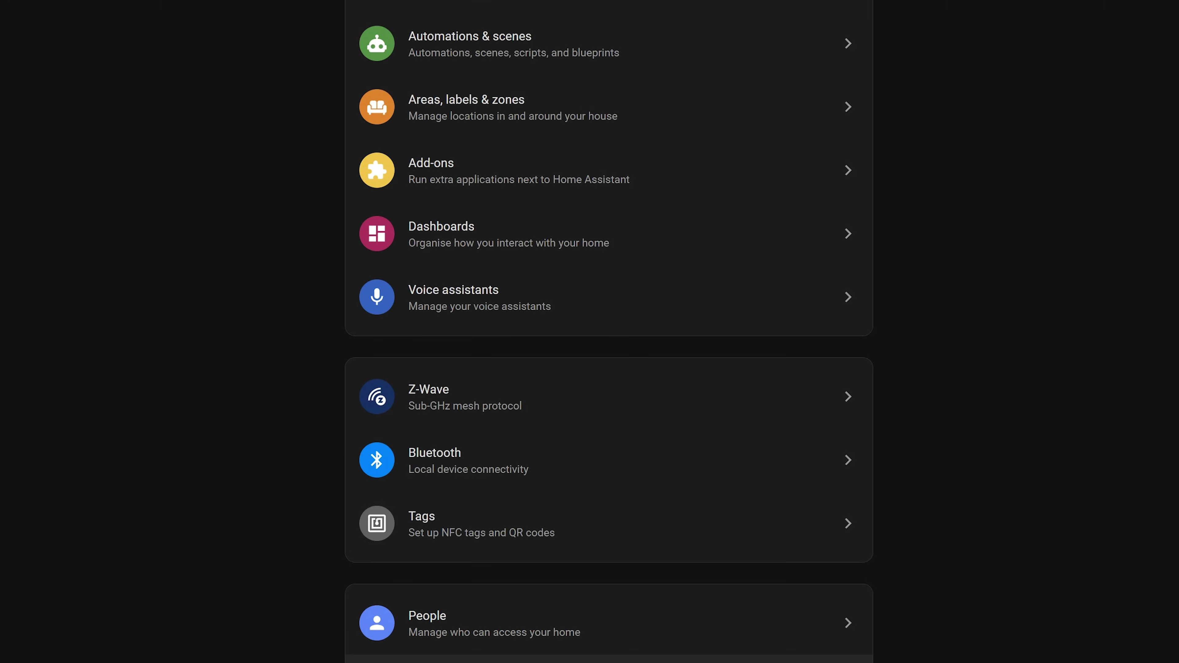
scroll(492, 487, "up", 3)
scroll(510, 110, "up", 2)
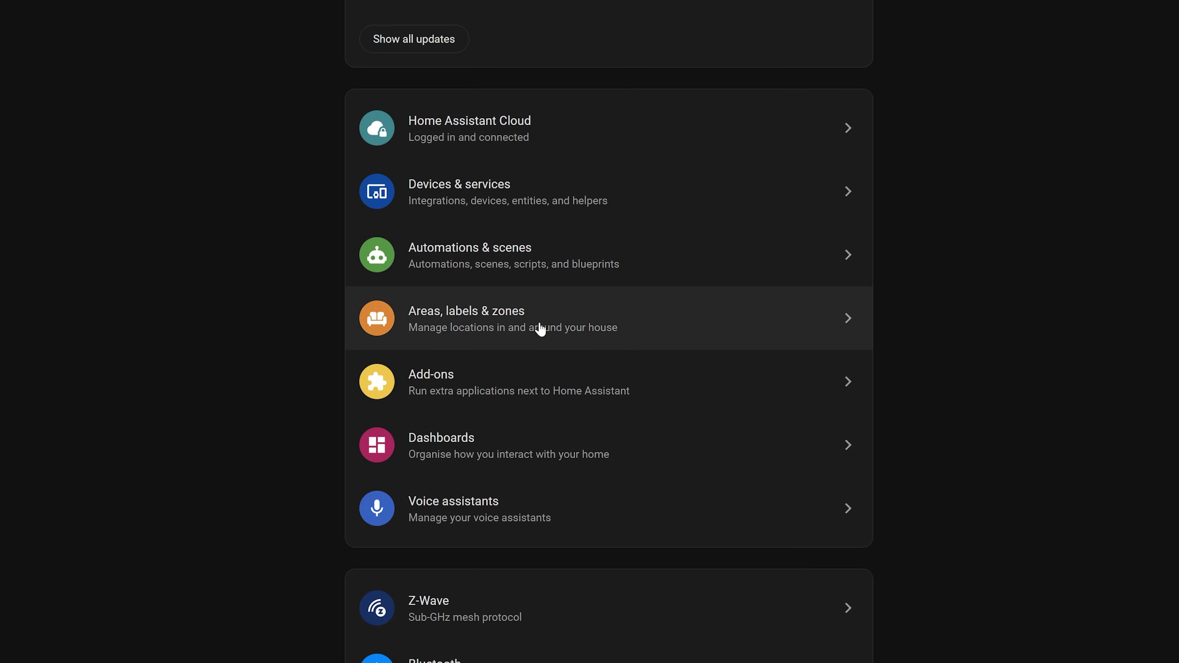
scroll(539, 329, "down", 4)
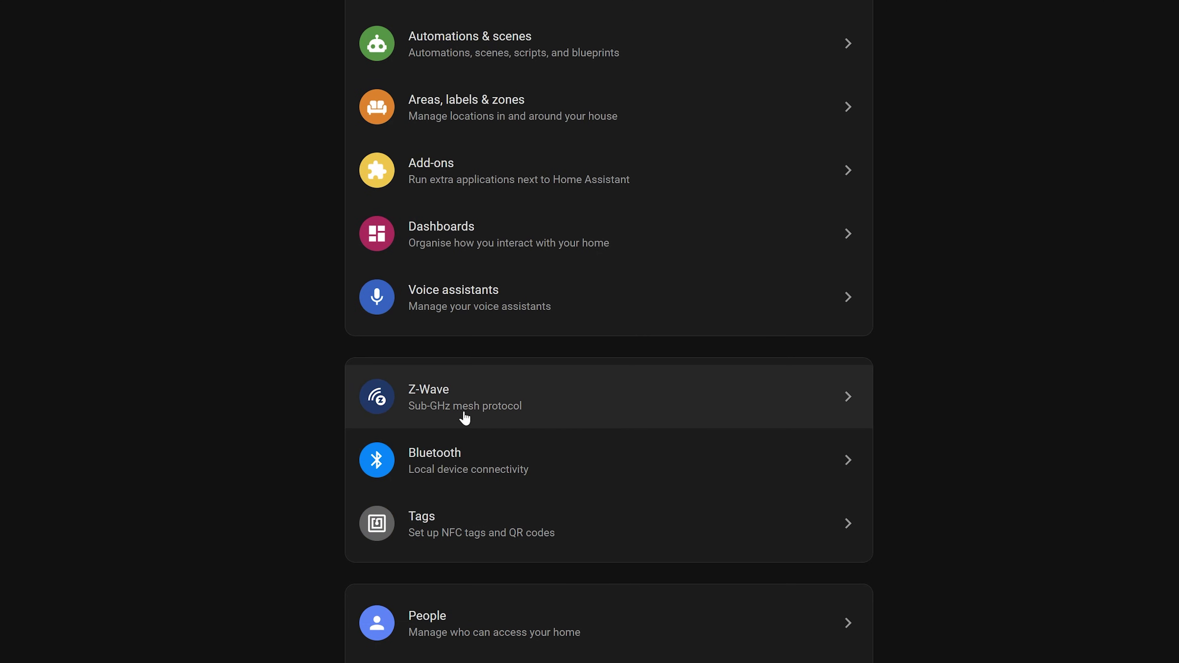
left_click(571, 416)
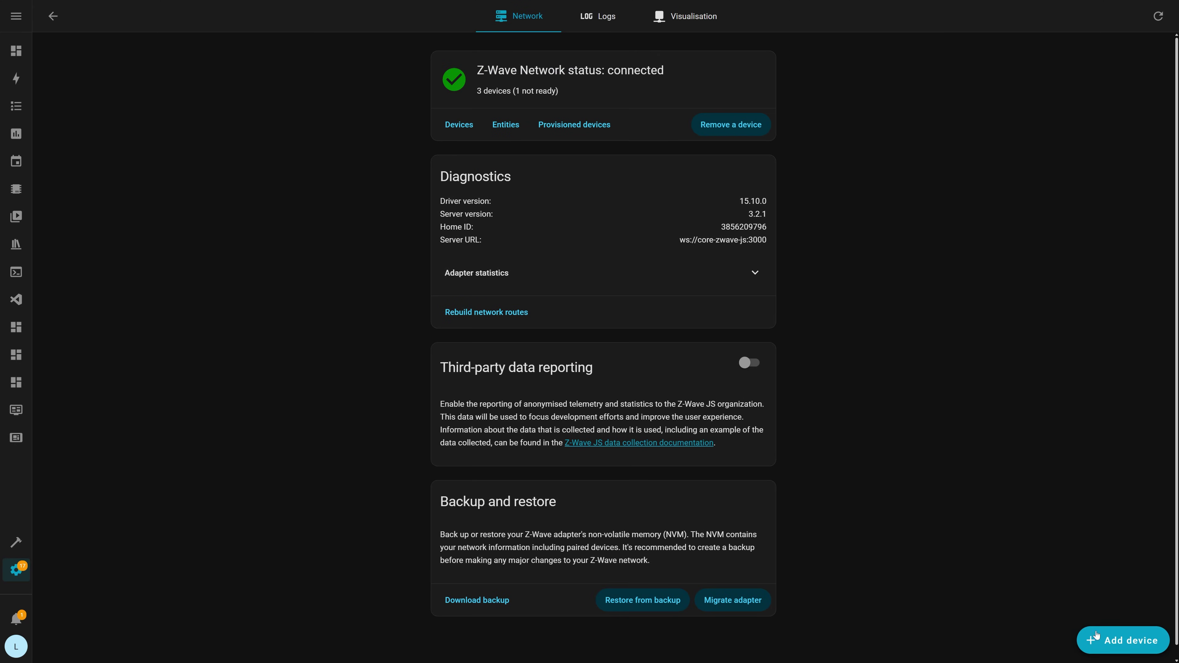
left_click(1116, 639)
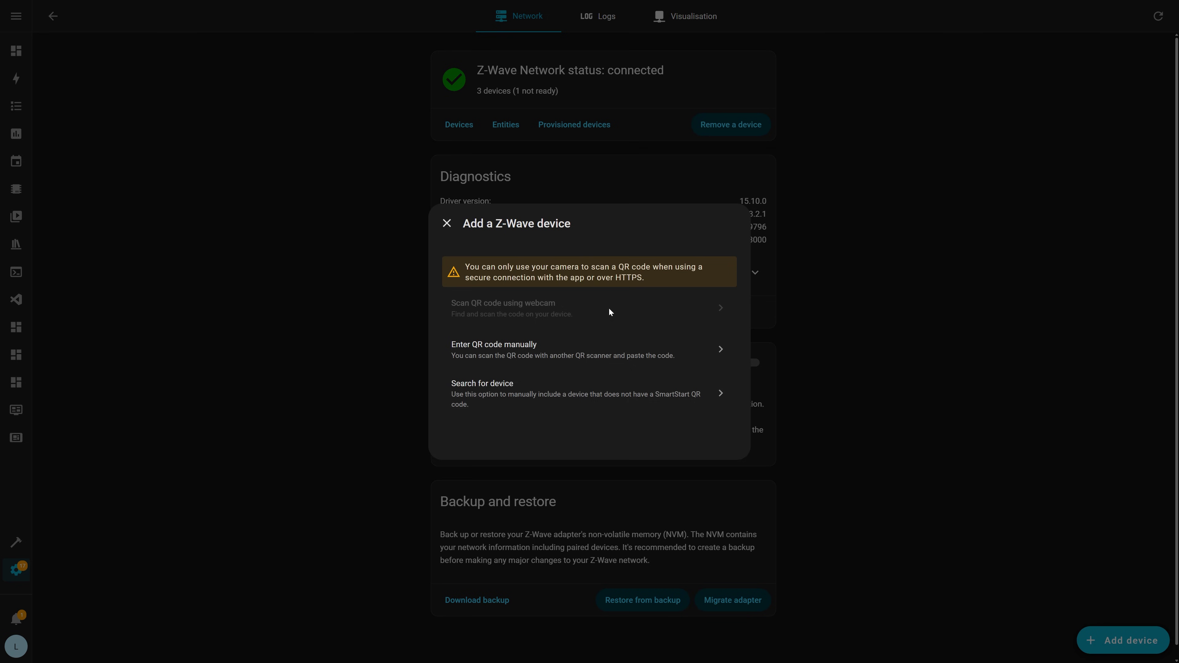
left_click(557, 389)
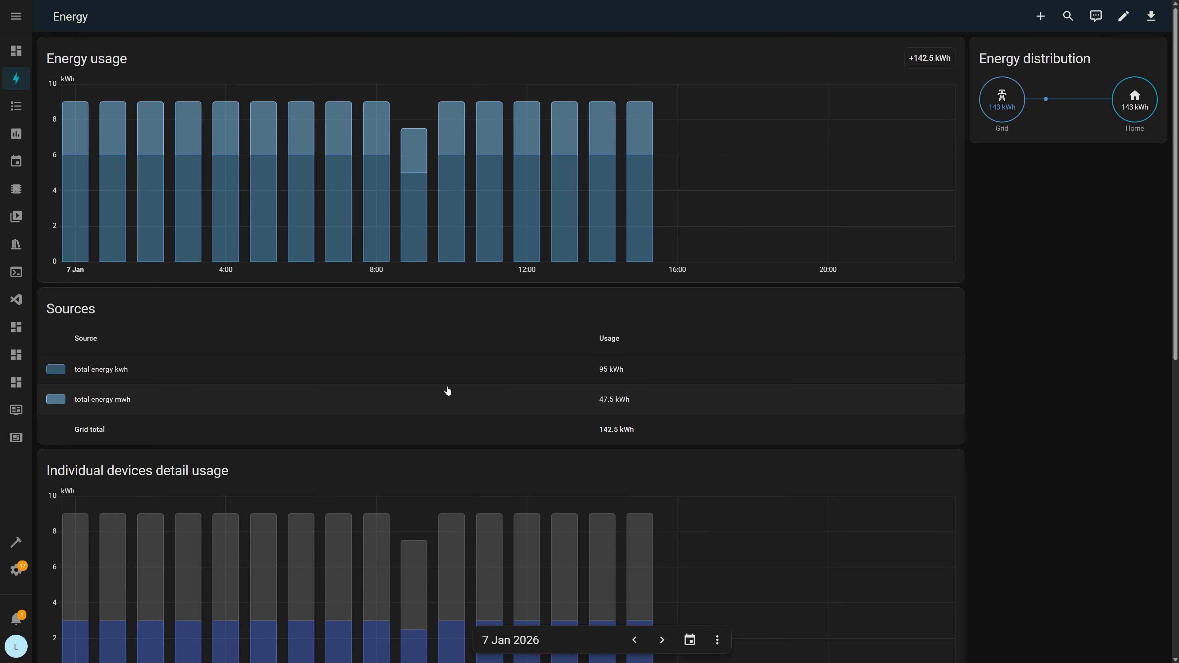
Step: Show the Energy dashboard for yesterday, 6 Jan 2026
scroll(447, 391, "down", 12)
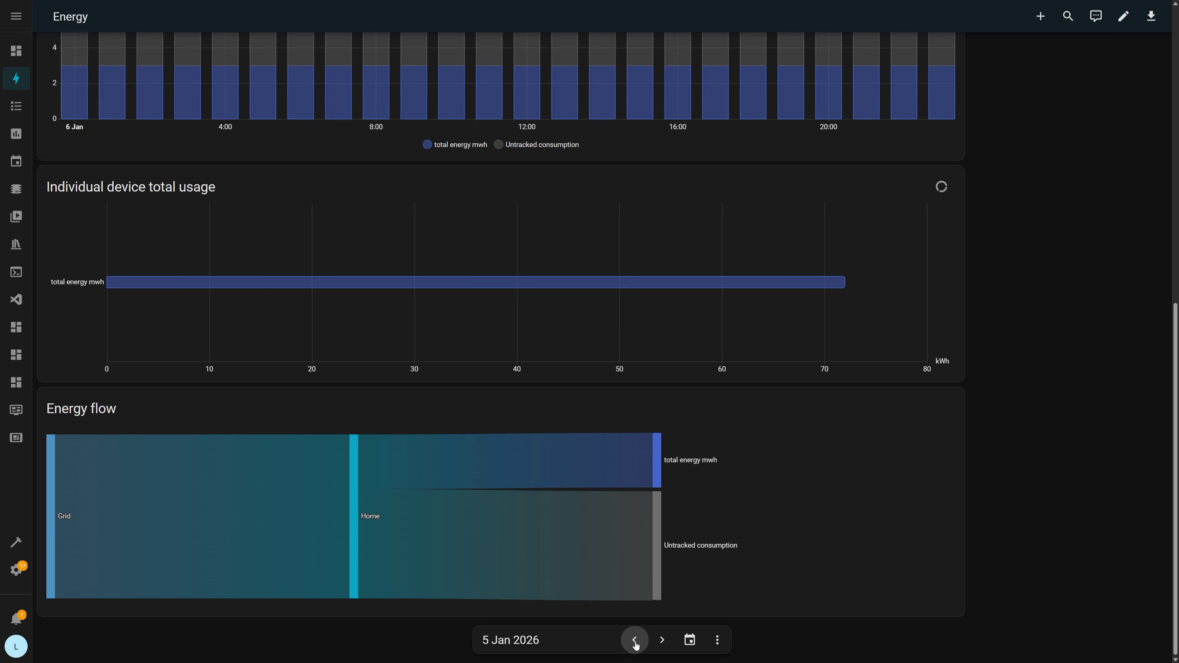
left_click(690, 640)
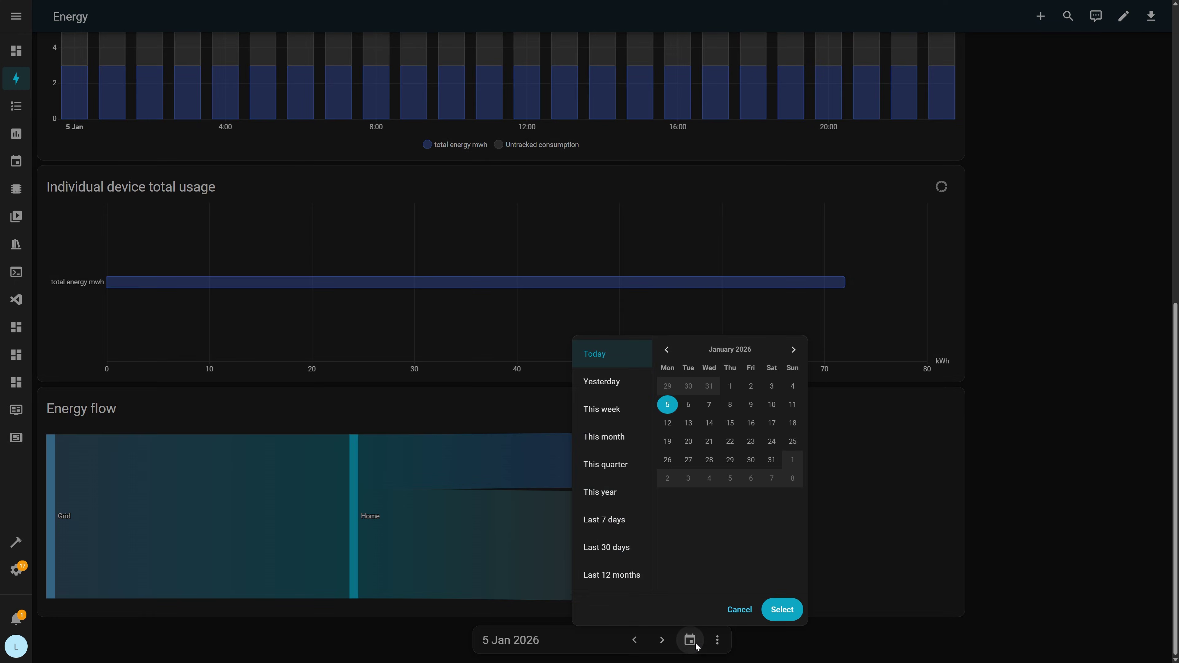
left_click(617, 386)
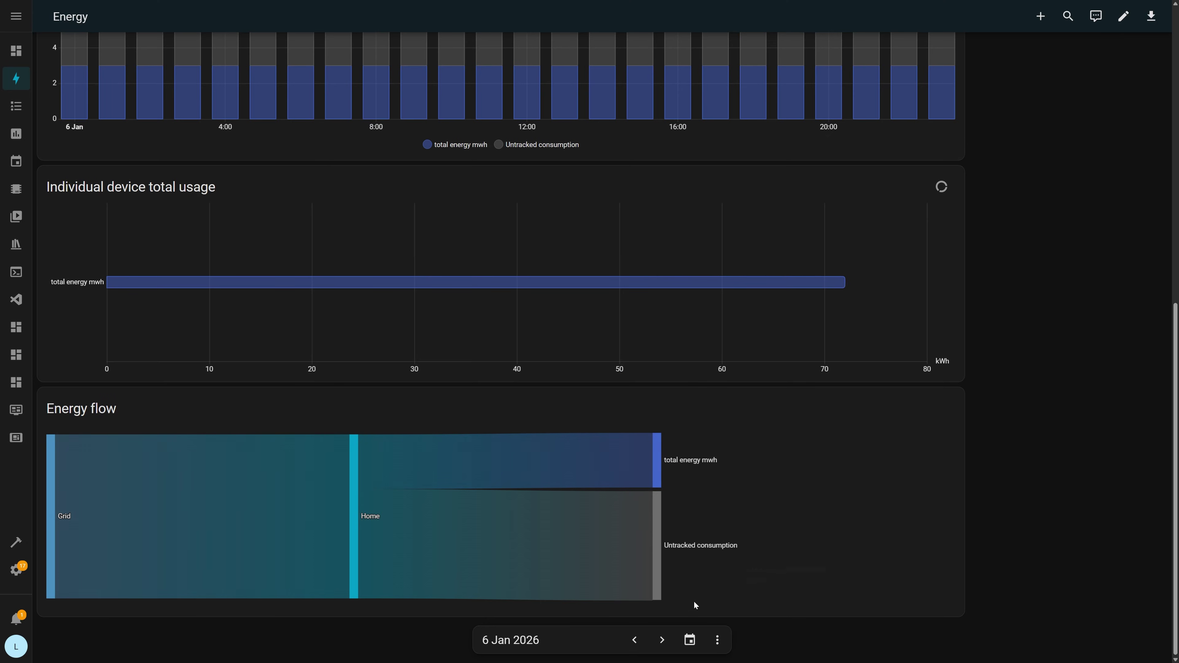
Step: Set the Energy date range to 5 Jan – 6 Jan 2026, showing 432 kWh grid usage
left_click(691, 641)
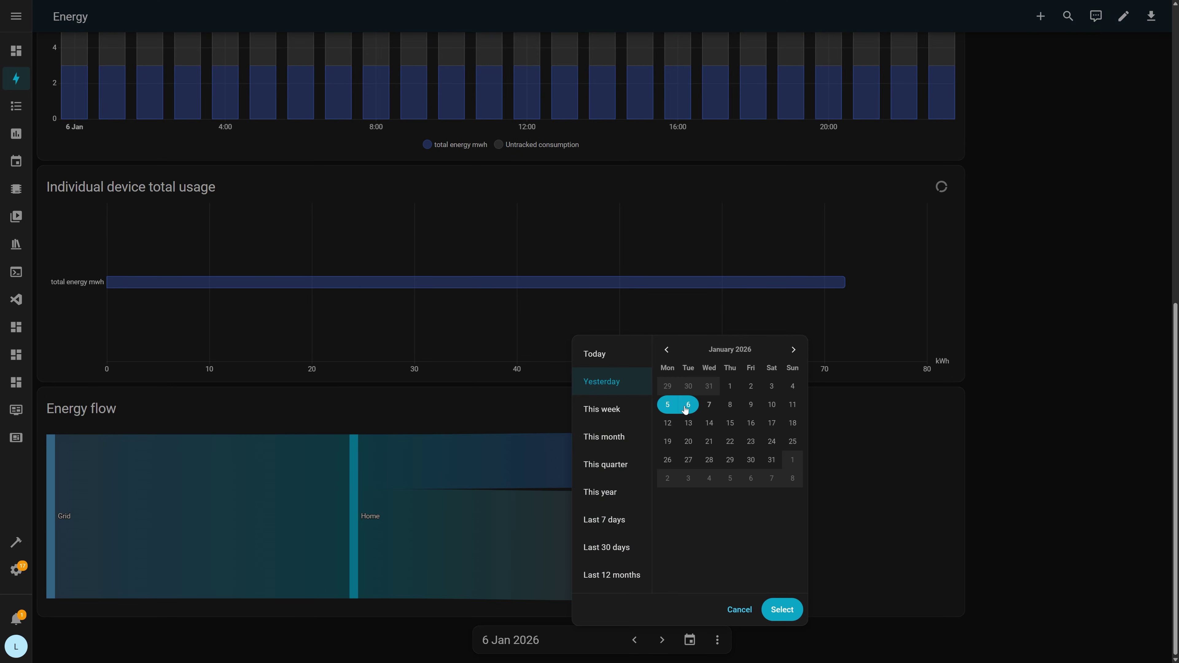
left_click(782, 609)
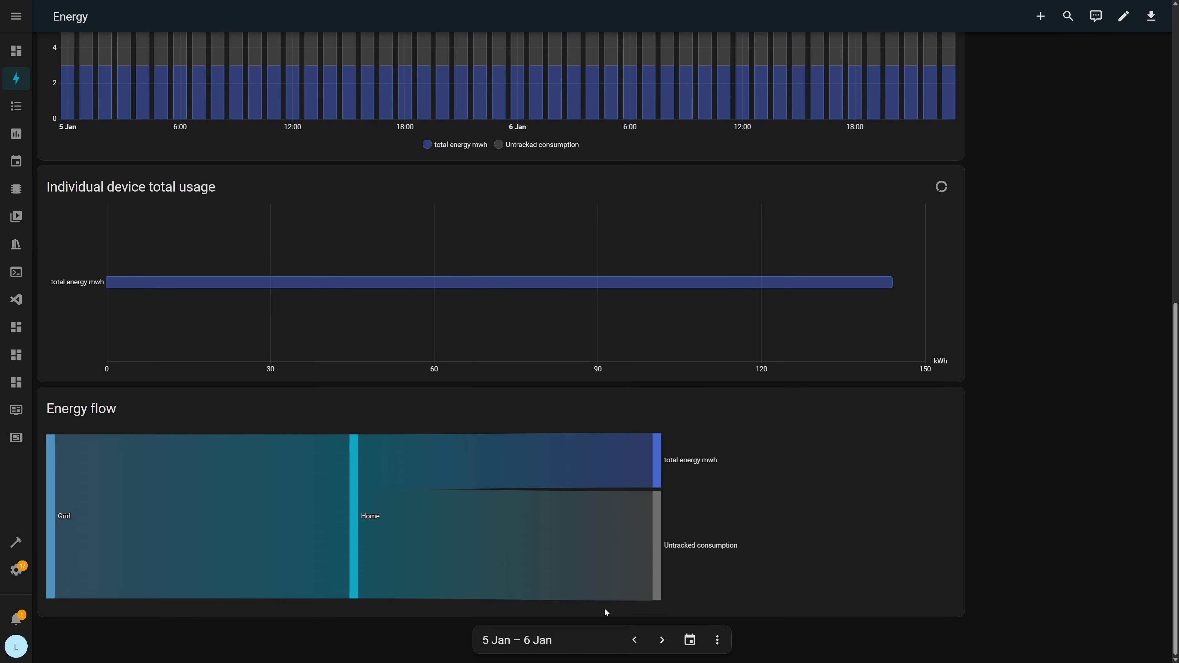
scroll(605, 563, "up", 10)
scroll(605, 560, "up", 2)
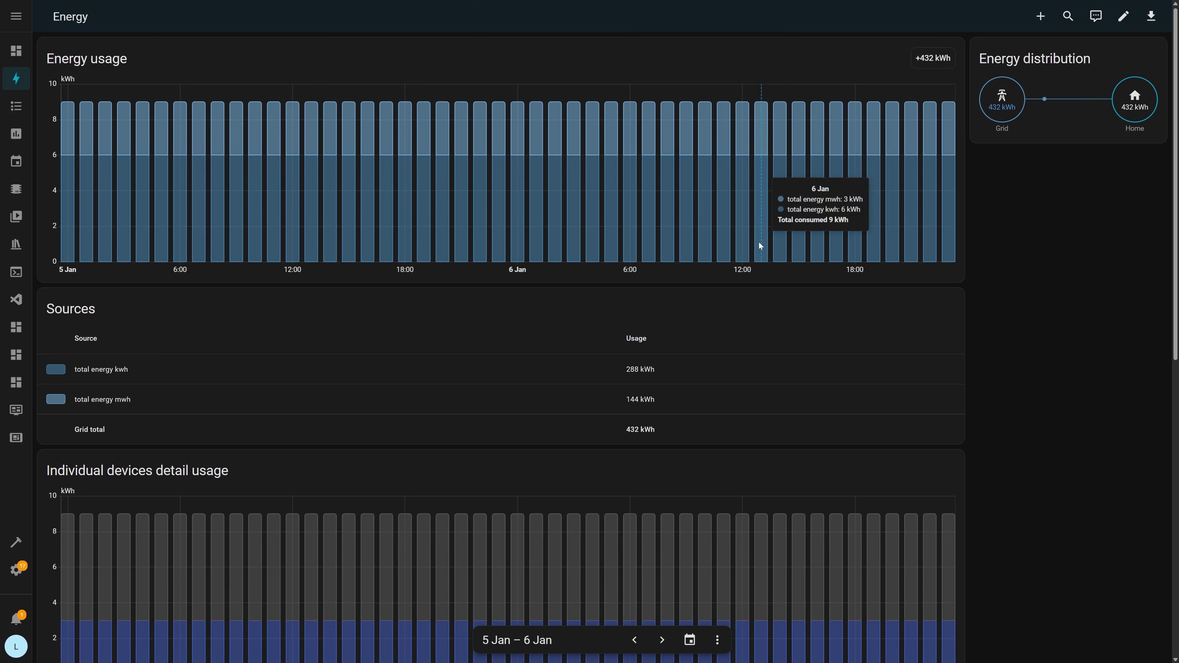
scroll(668, 387, "down", 4)
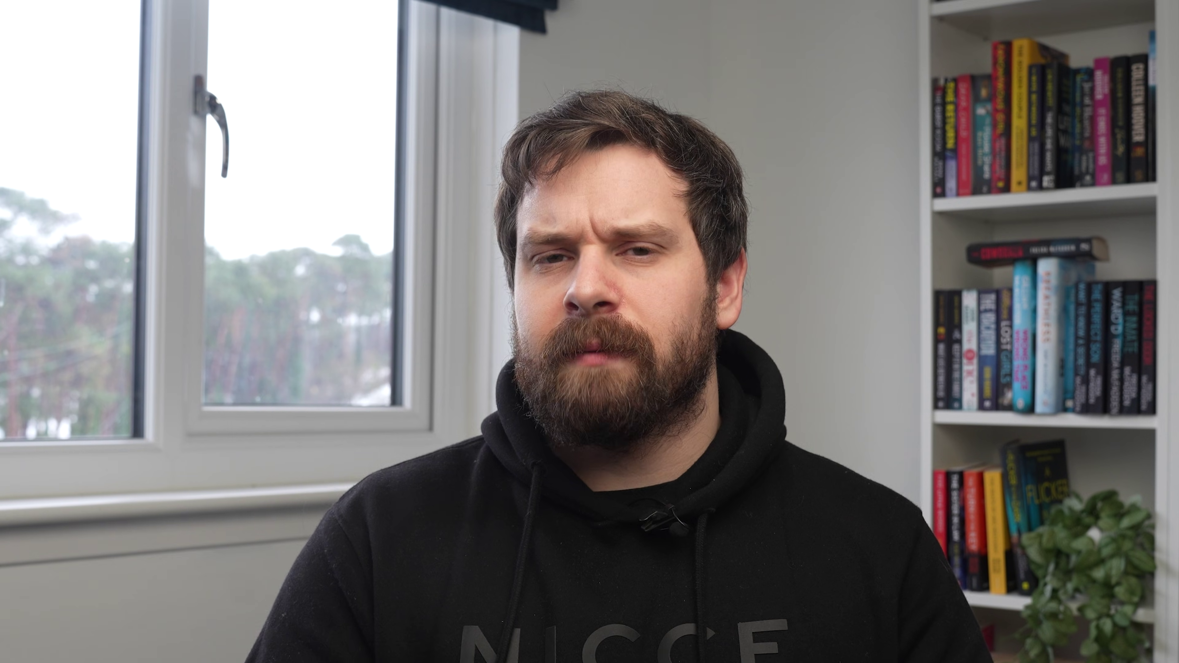